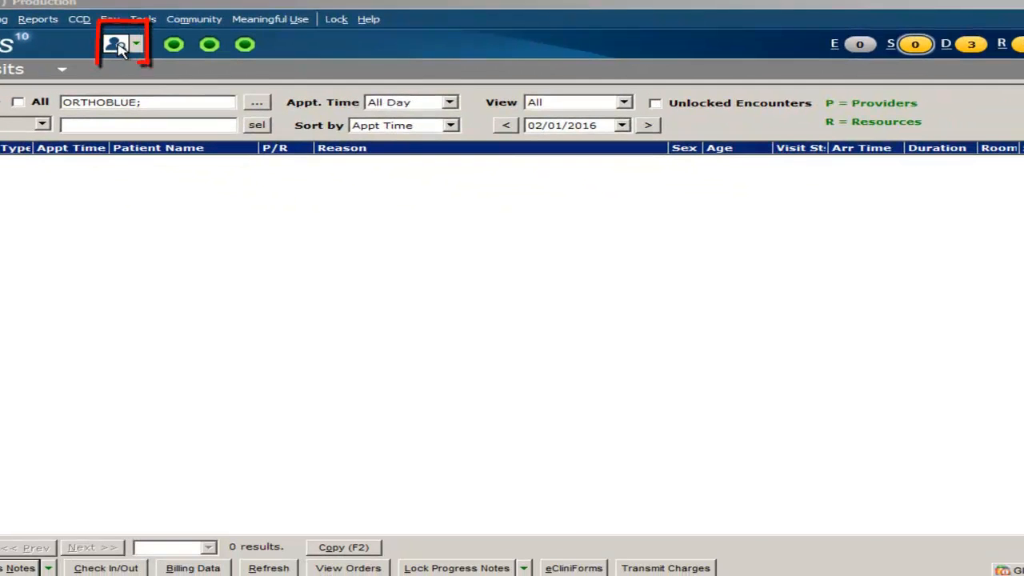
Look up the active patient by Medical Record No and open the matching patient's hub
left_click(117, 46)
left_click(498, 74)
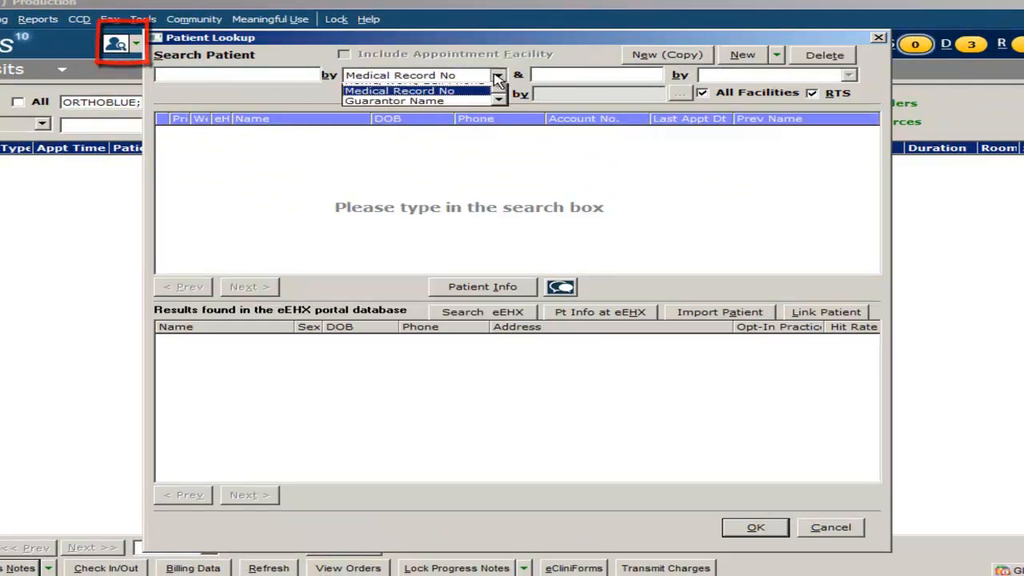
scroll(490, 94, "up", 1)
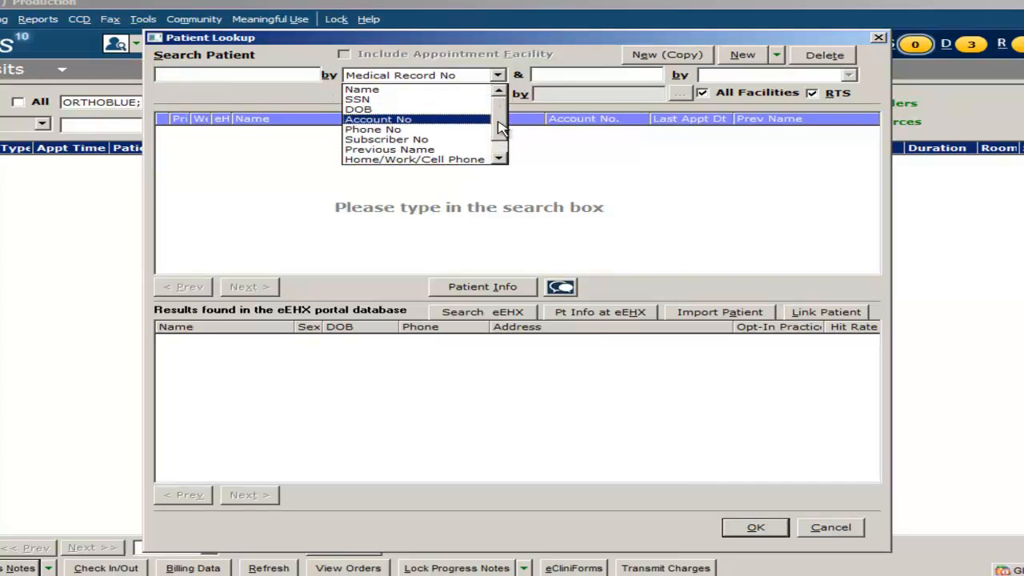
scroll(499, 128, "down", 1)
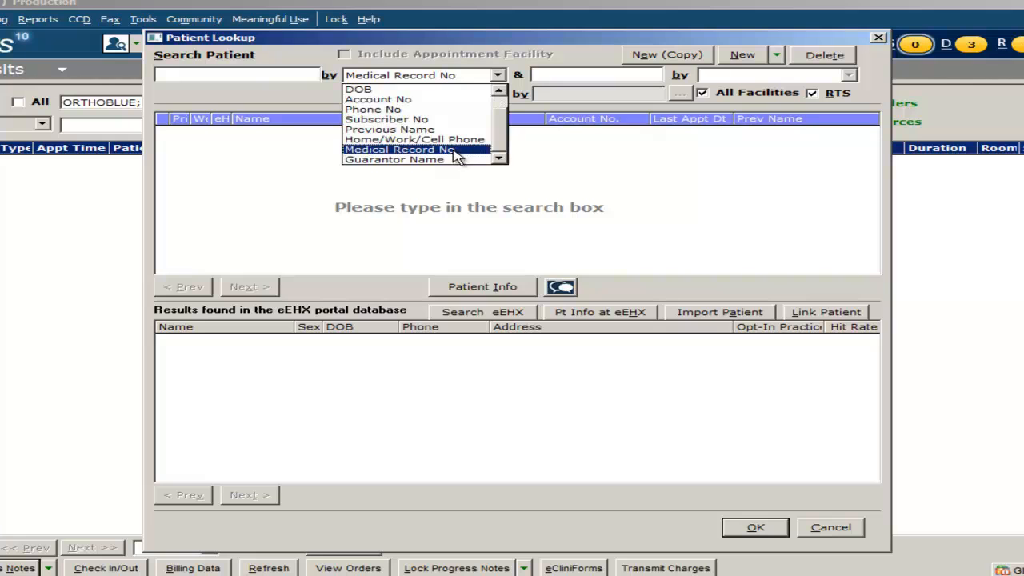
left_click(453, 151)
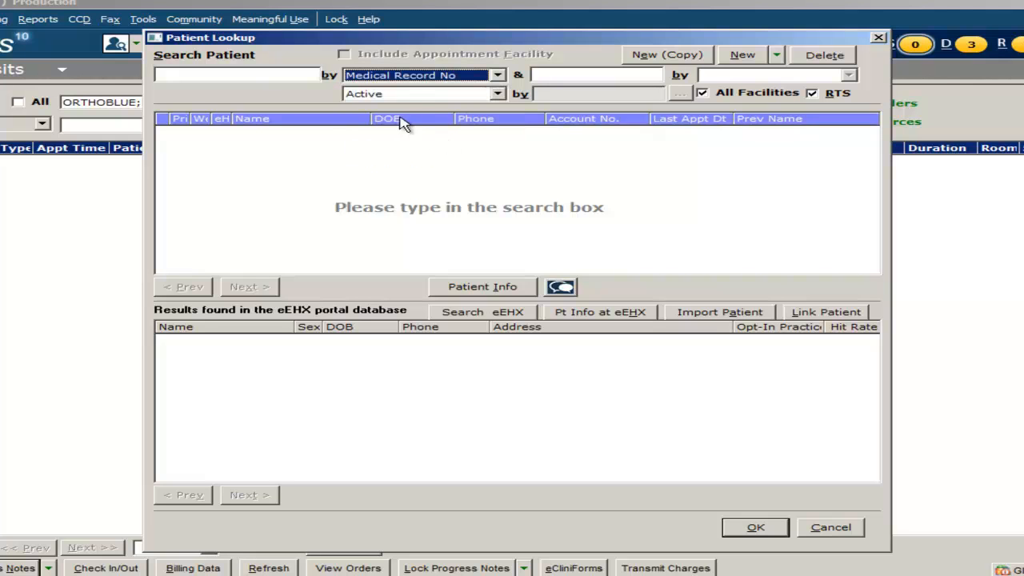
left_click(247, 74)
type("000888")
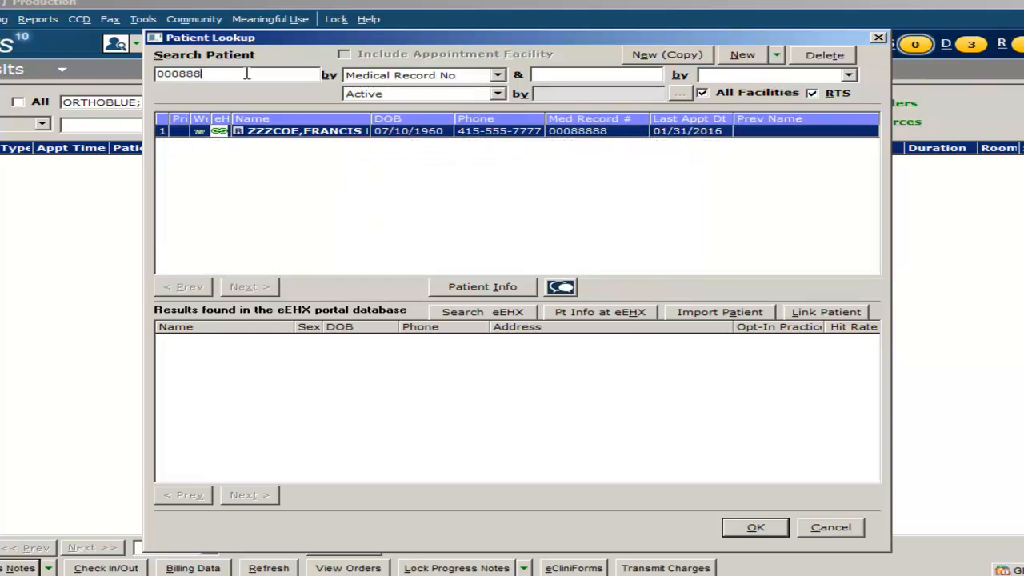
double_click(317, 133)
left_click(584, 349)
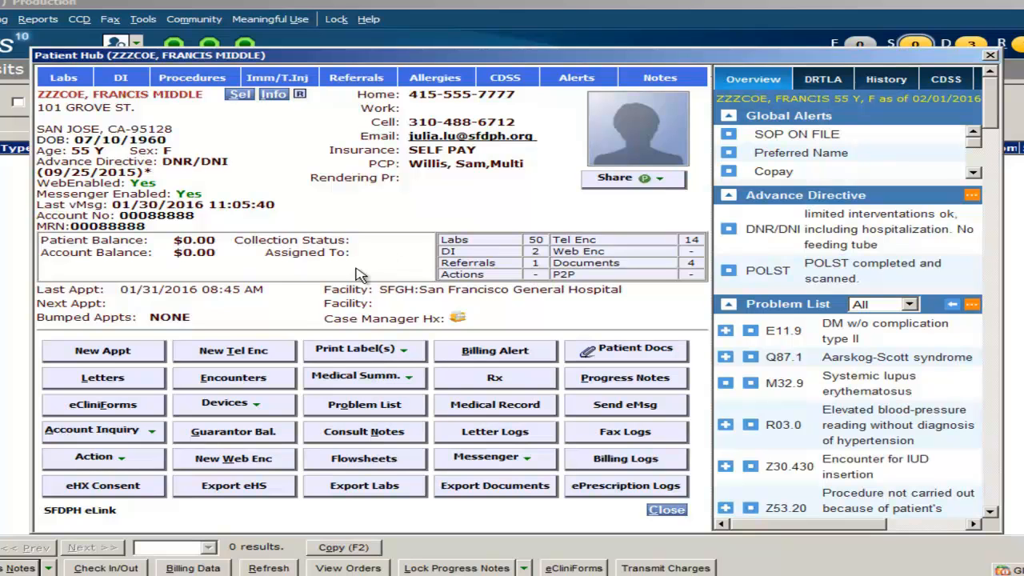
Create a new telephone encounter for the patient with the time 1:30 PM and the reason Student Note
left_click(276, 357)
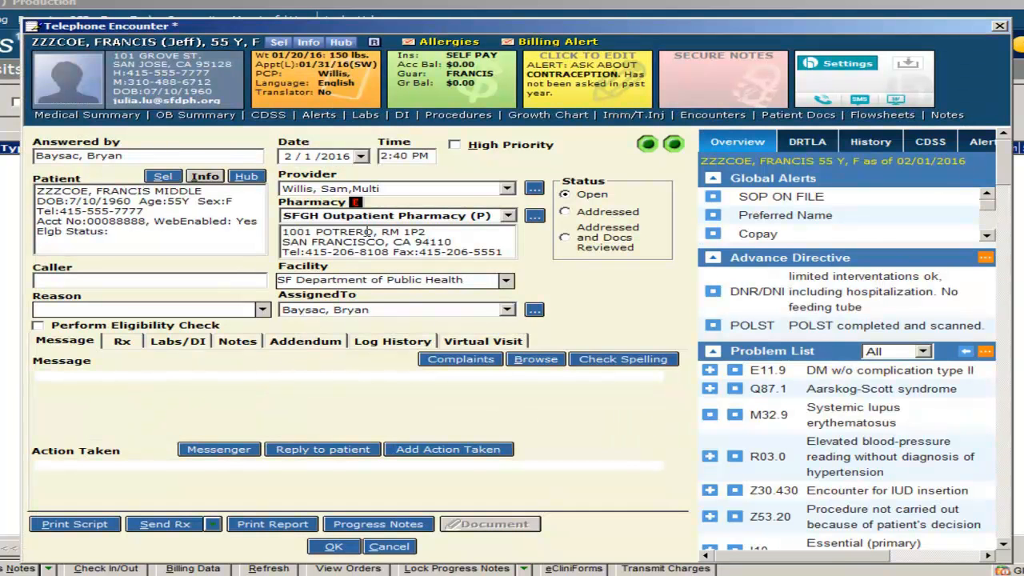
left_click_drag(408, 157, 360, 156)
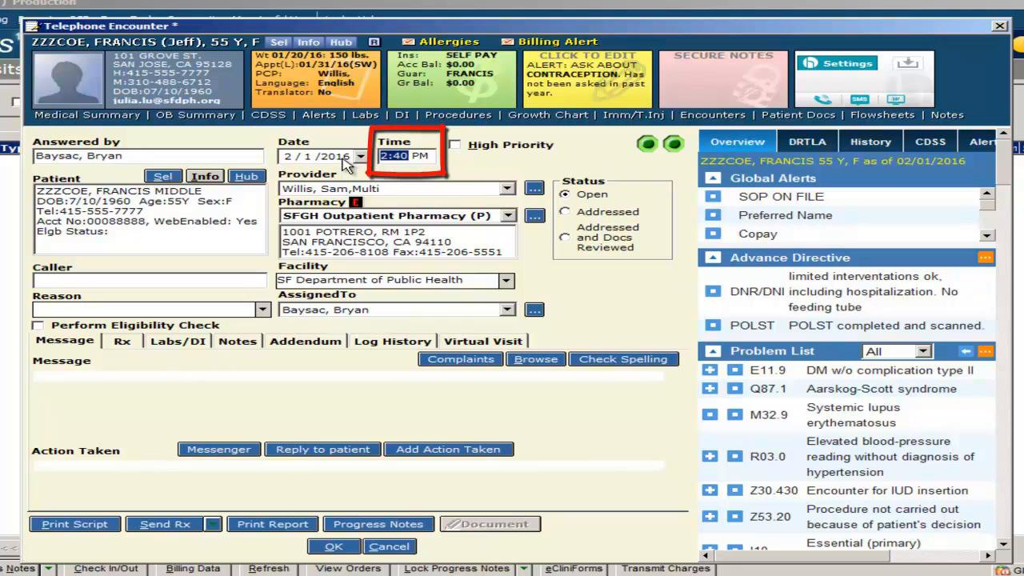
type("1:30")
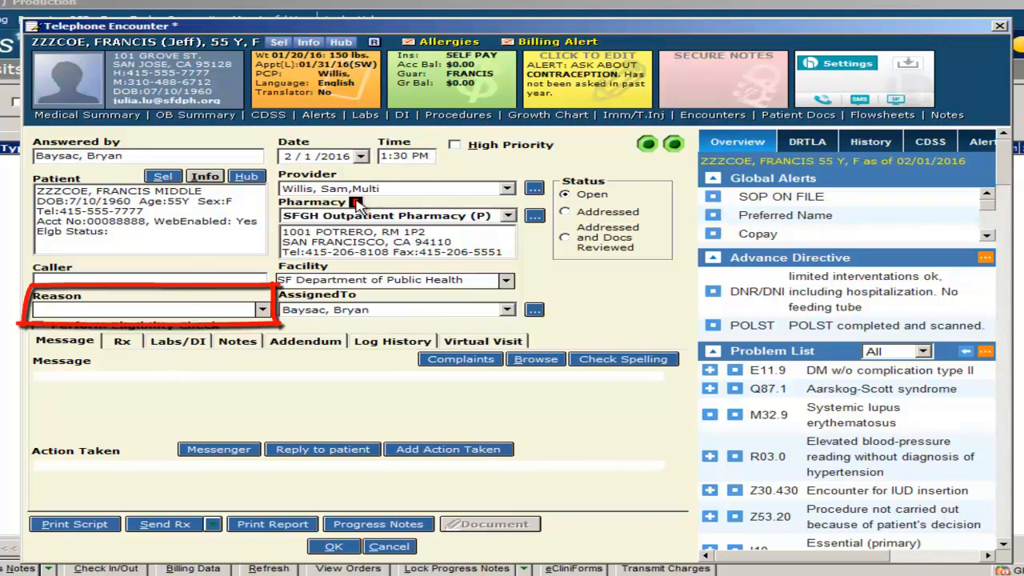
left_click(262, 310)
left_click_drag(268, 346, 269, 410)
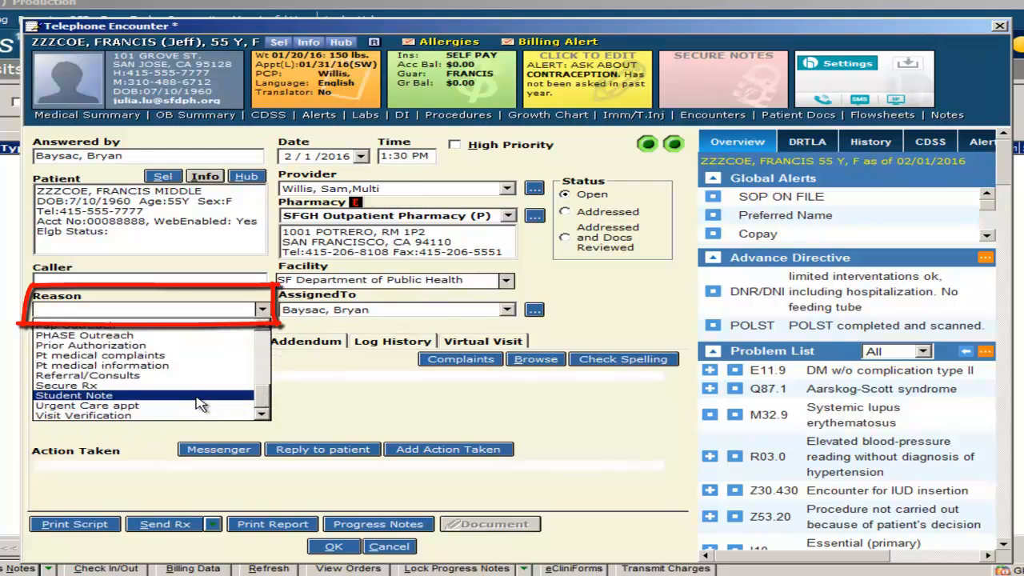
left_click(200, 396)
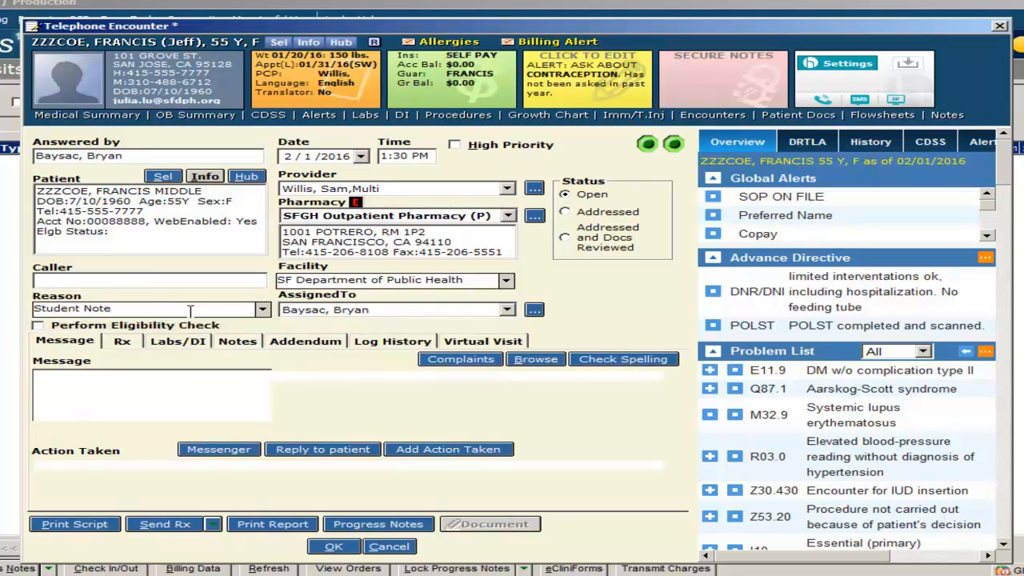
Enable the Virtual Visit for the telephone encounter and open its full progress note, closing the patient hub
left_click(495, 345)
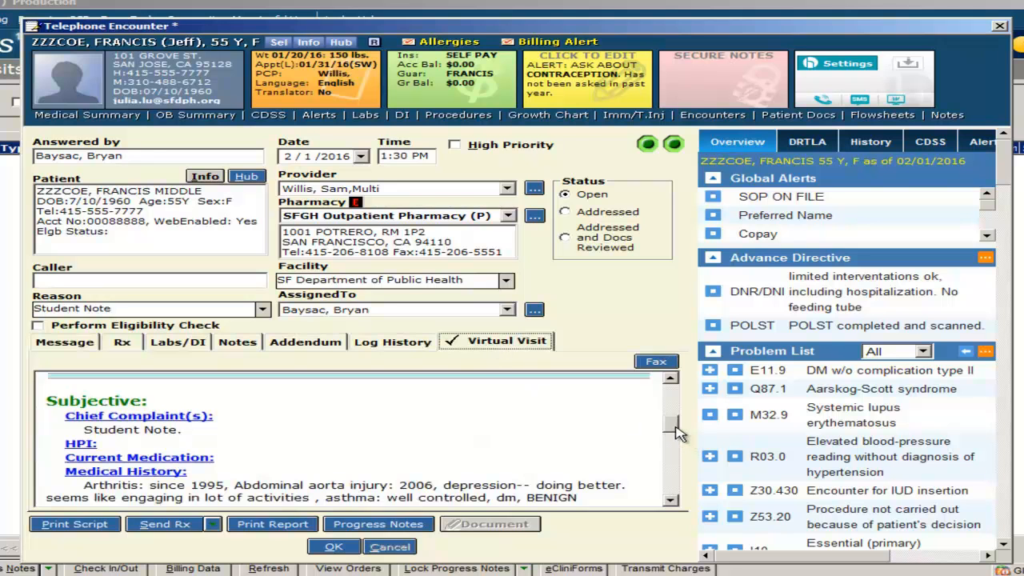
scroll(676, 430, "down", 5)
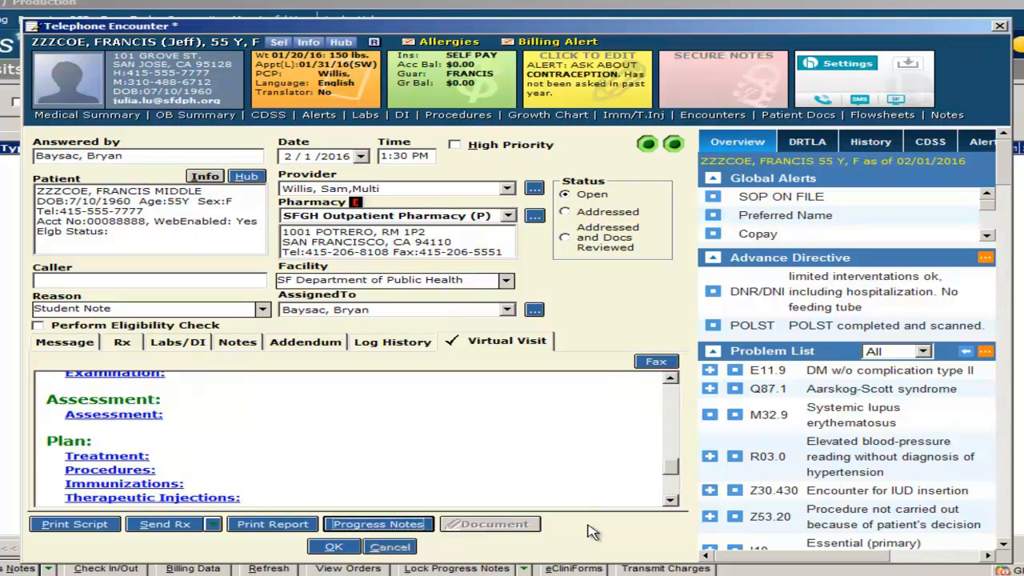
left_click(382, 523)
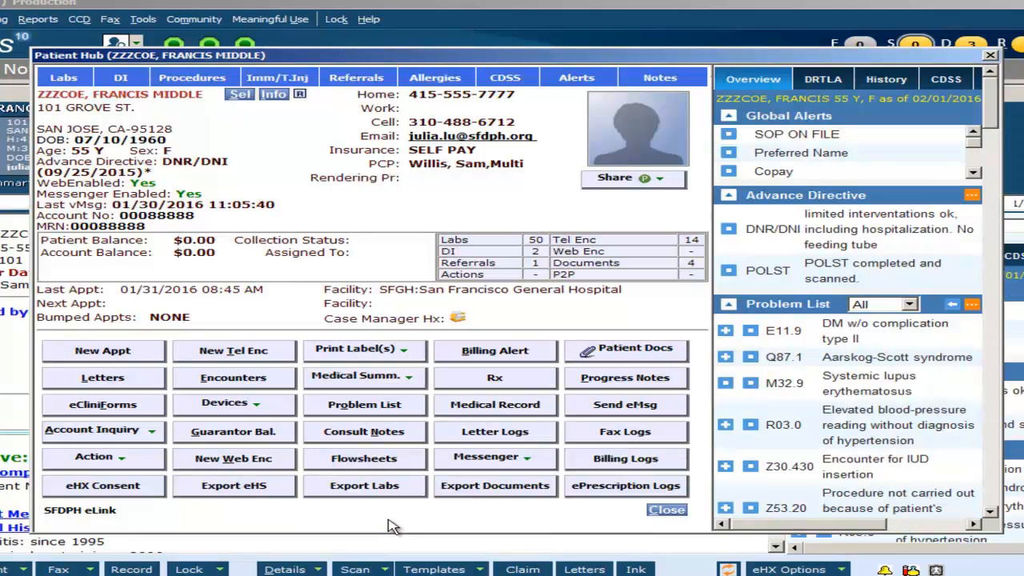
left_click(667, 510)
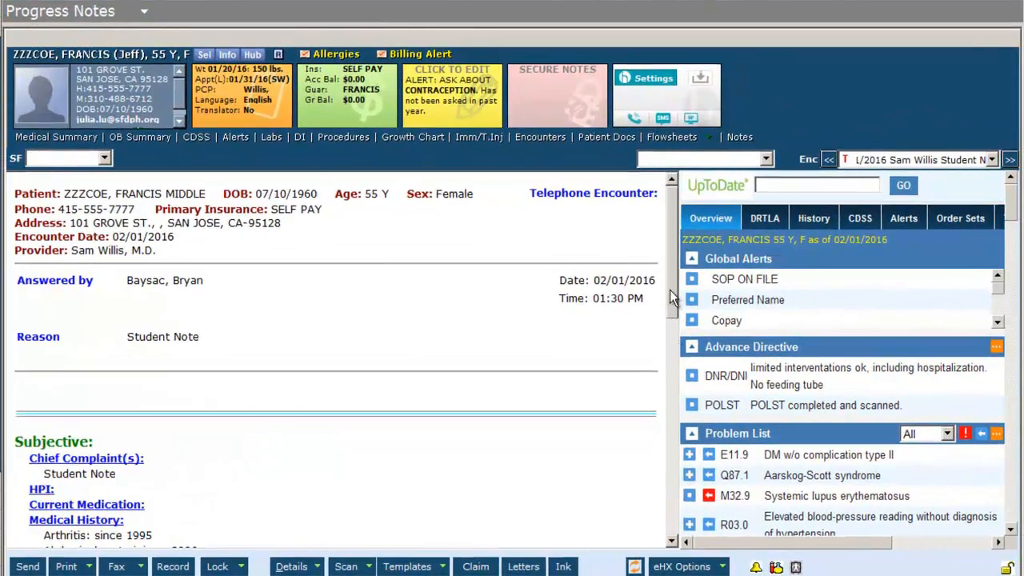
Review the progress note's sections from Subjective through Billing Information, along with the patient's overview and history
left_click_drag(756, 317, 755, 330)
left_click_drag(670, 306, 661, 522)
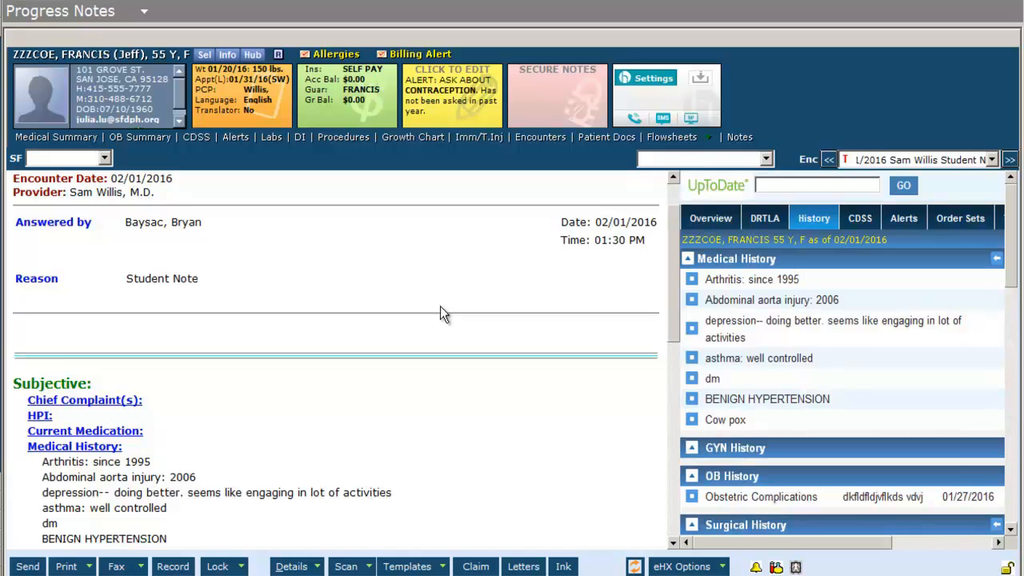
scroll(440, 312, "down", 3)
scroll(440, 308, "down", 3)
scroll(440, 314, "down", 2)
scroll(440, 312, "down", 3)
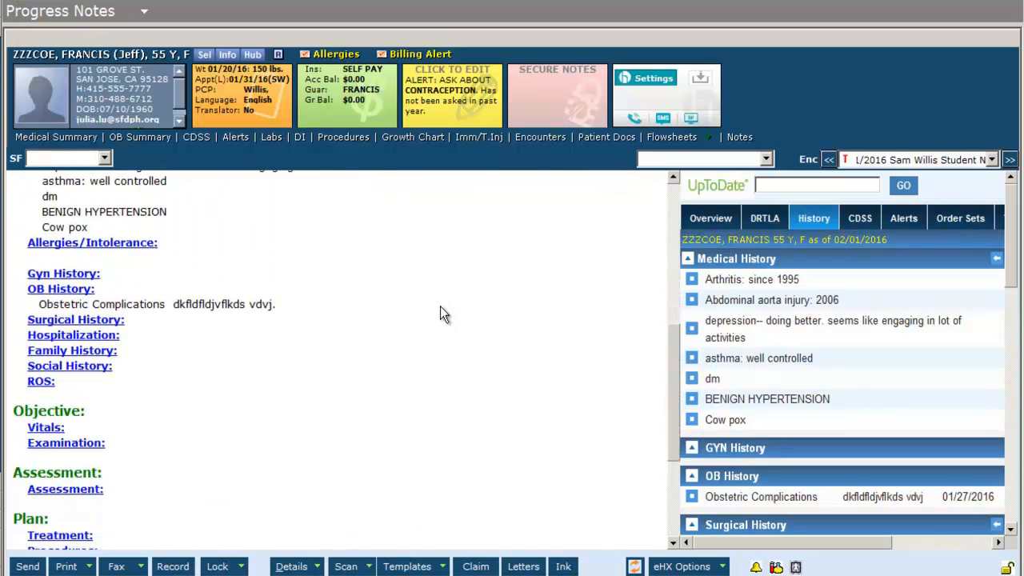
scroll(440, 308, "down", 2)
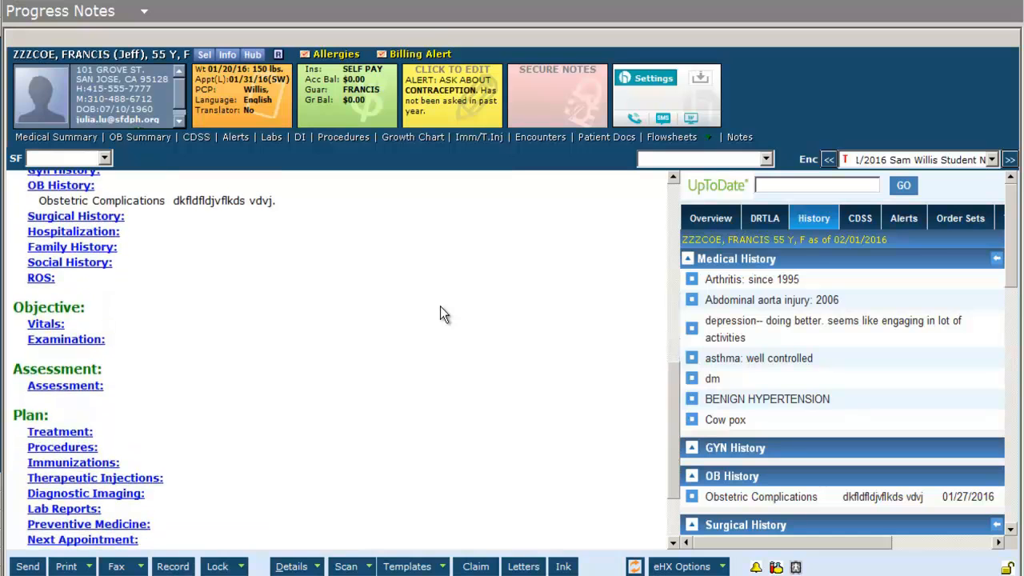
scroll(440, 314, "down", 2)
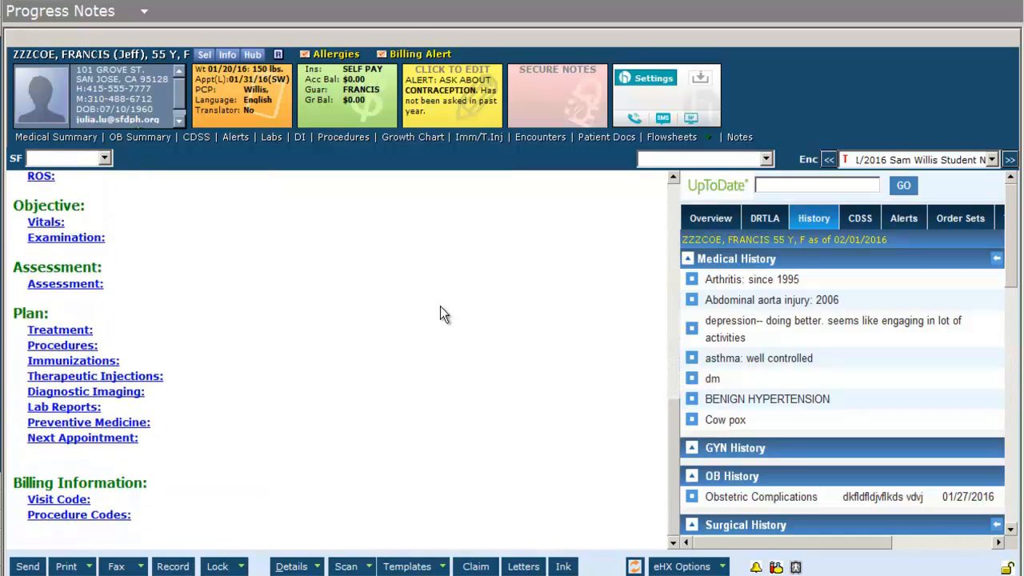
scroll(440, 312, "up", 12)
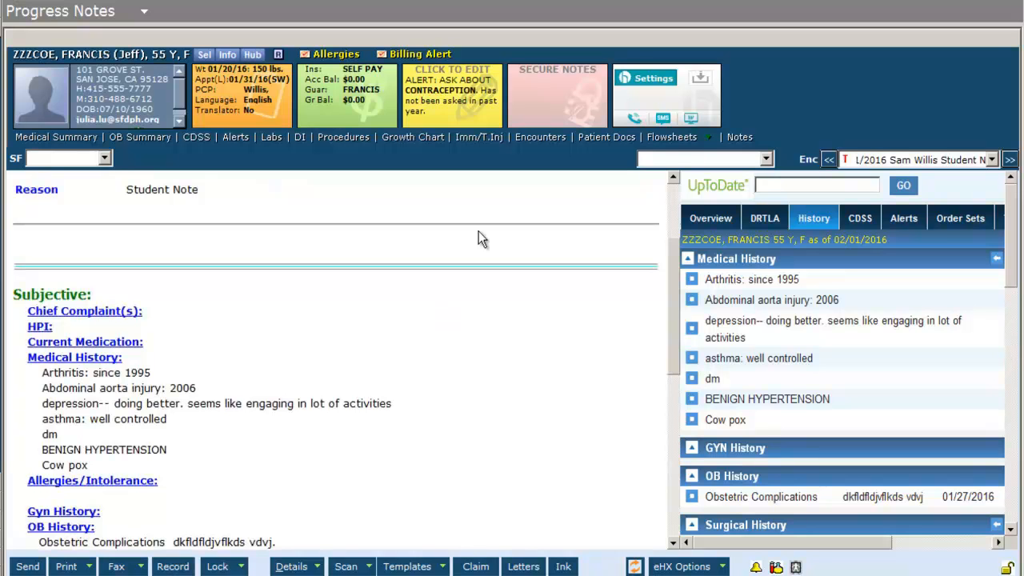
Add "fever" as a chief complaint in the progress note
left_click(126, 304)
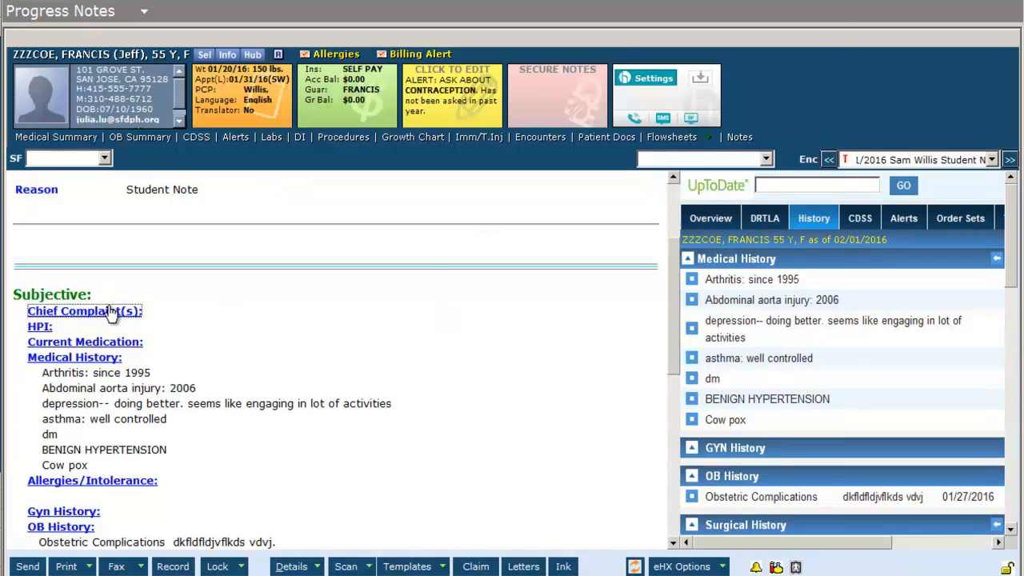
left_click(435, 78)
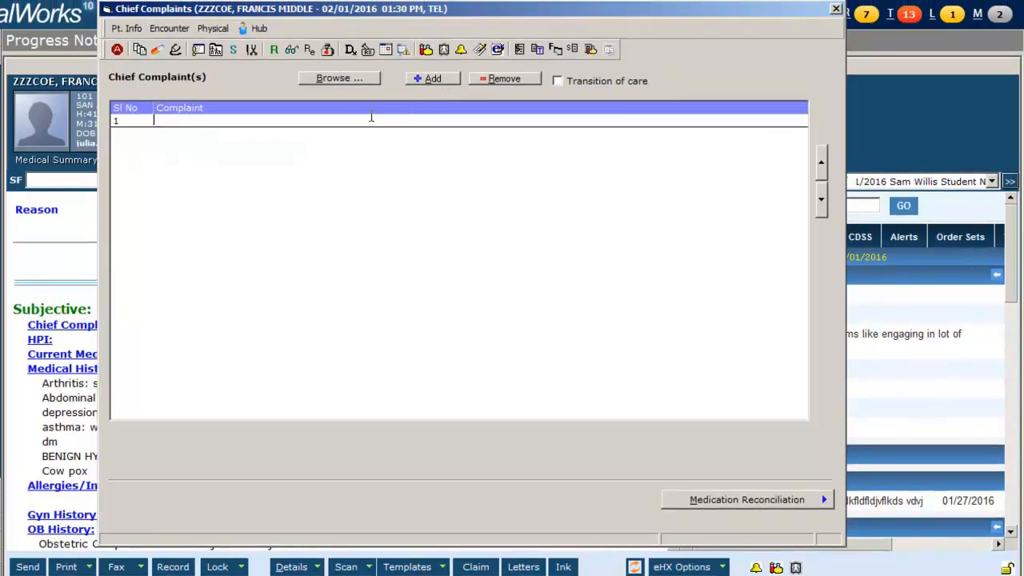
type("fever")
left_click(836, 9)
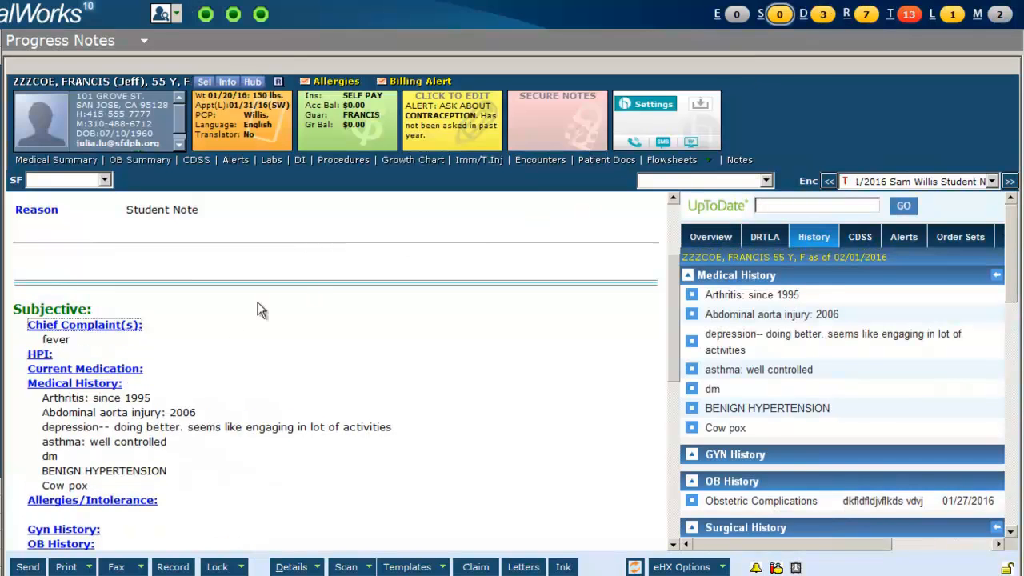
Write the HPI Interim History note "55 yr old female with h/o HTN, DM recently traveled to Brazil for the Olympics. Reporting c/o muscle pain, rash, and conjunctivitis."
left_click(40, 355)
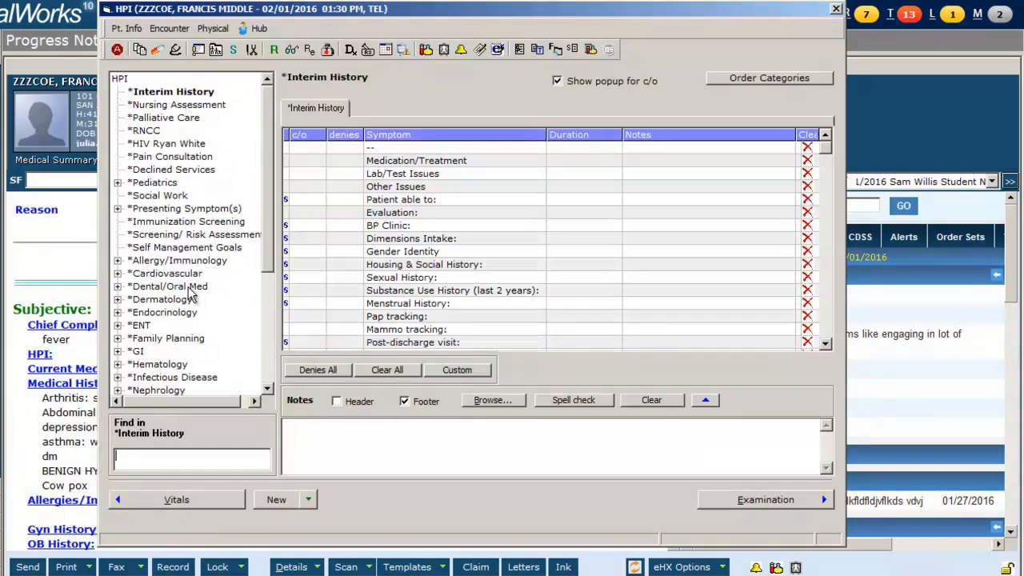
left_click(190, 95)
left_click(389, 438)
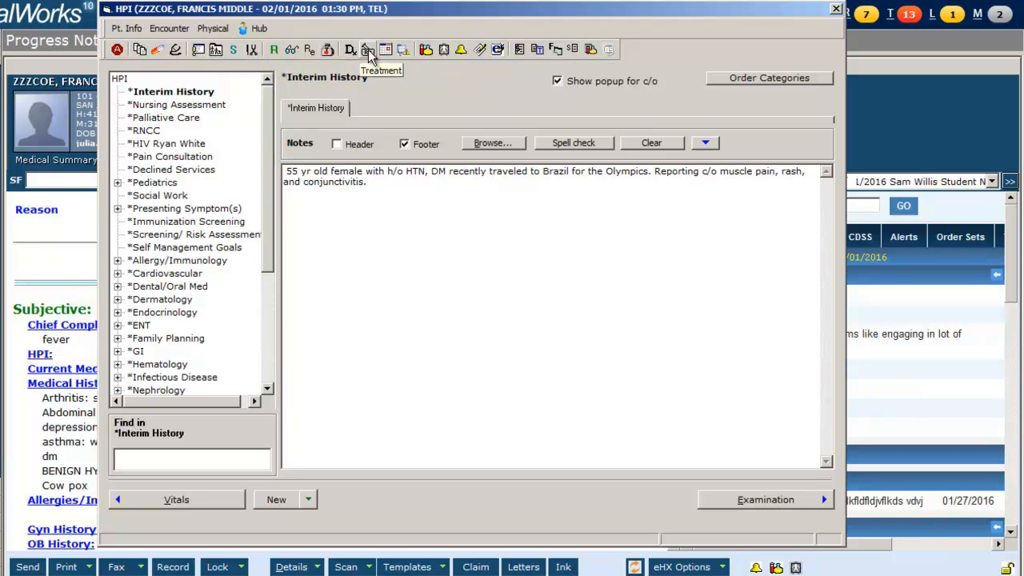
Look over the ways to reach other note sections from the HPI window, including Vitals and Examination, and close it
left_click(176, 31)
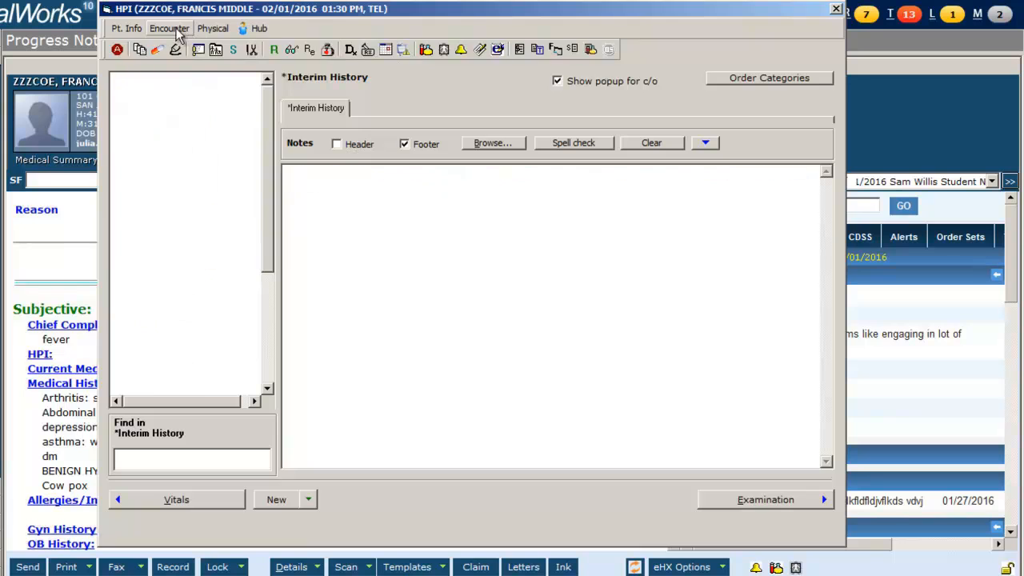
left_click(213, 31)
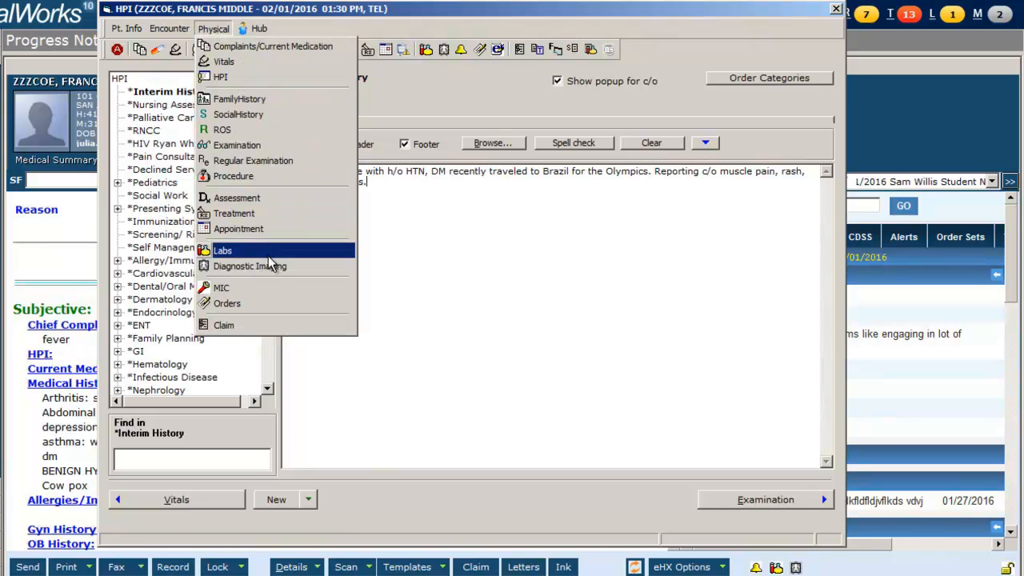
left_click(214, 30)
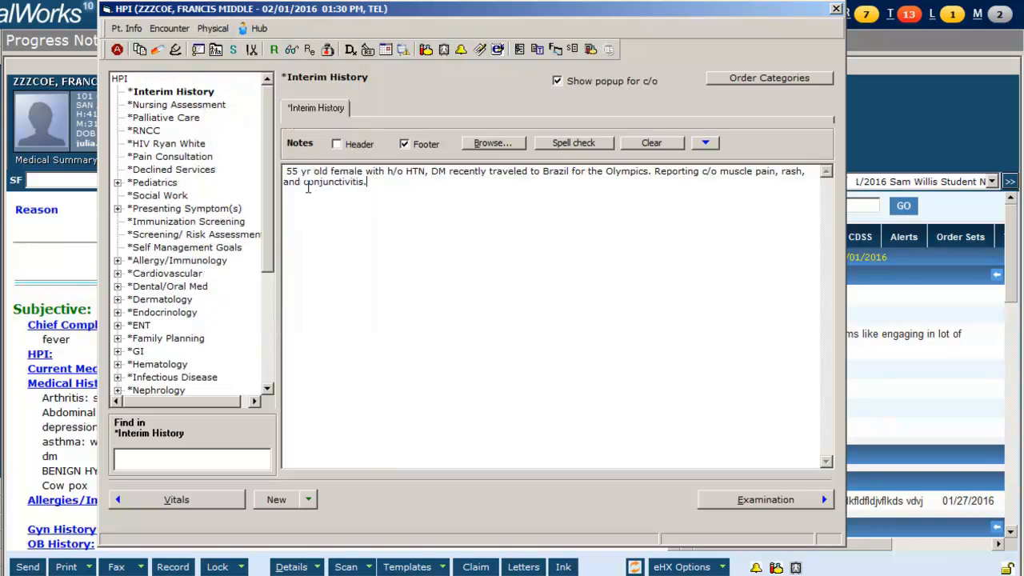
left_click(163, 504)
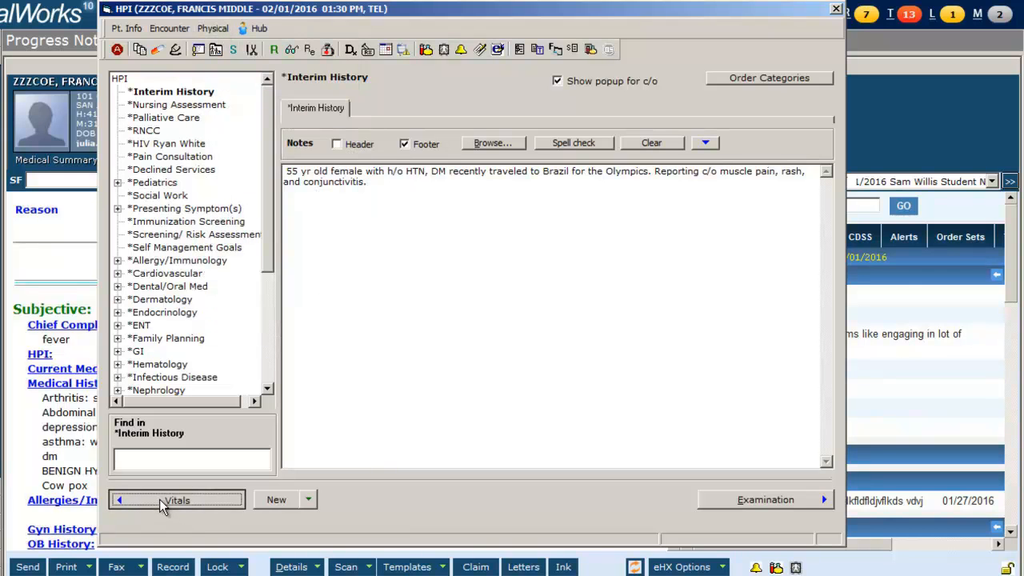
left_click(746, 500)
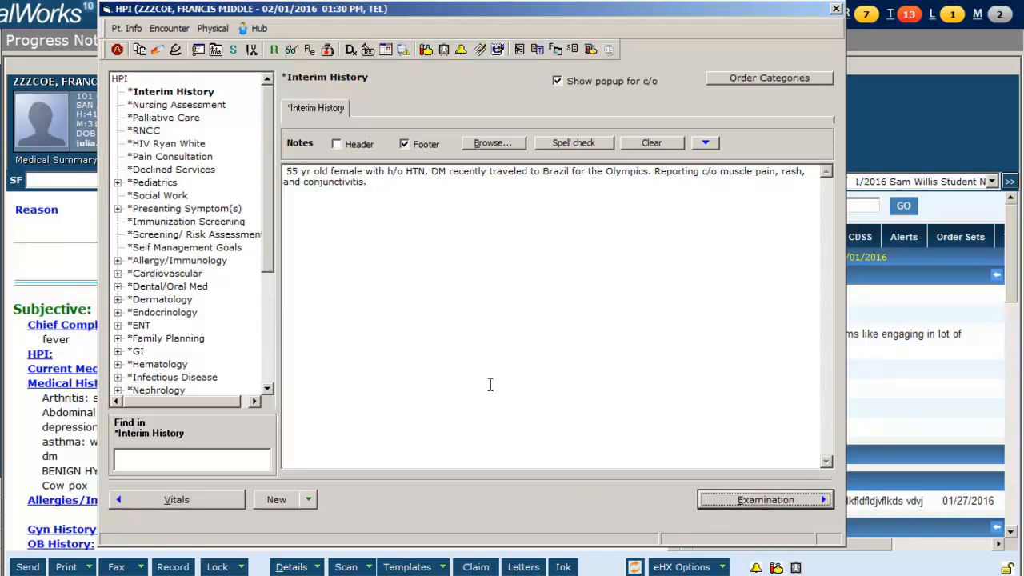
left_click(836, 11)
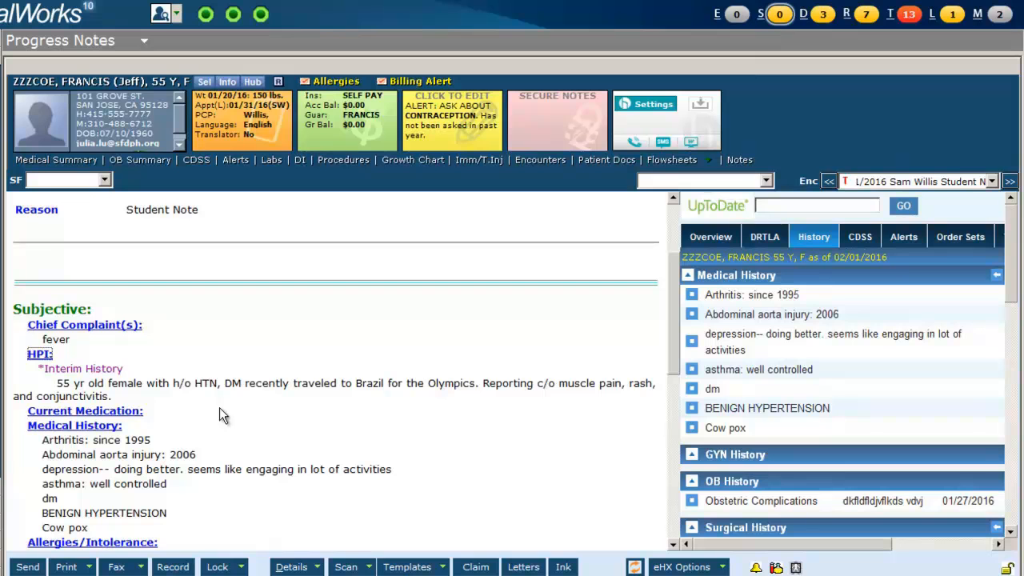
In Current Medication, mark Neomycin-Polymyxin-HC as Taking, Cozaar 25 MG as Not Taking, Salicylic Acid as Unknown Status and Cozaar 50 MG as Discontinued
left_click(138, 412)
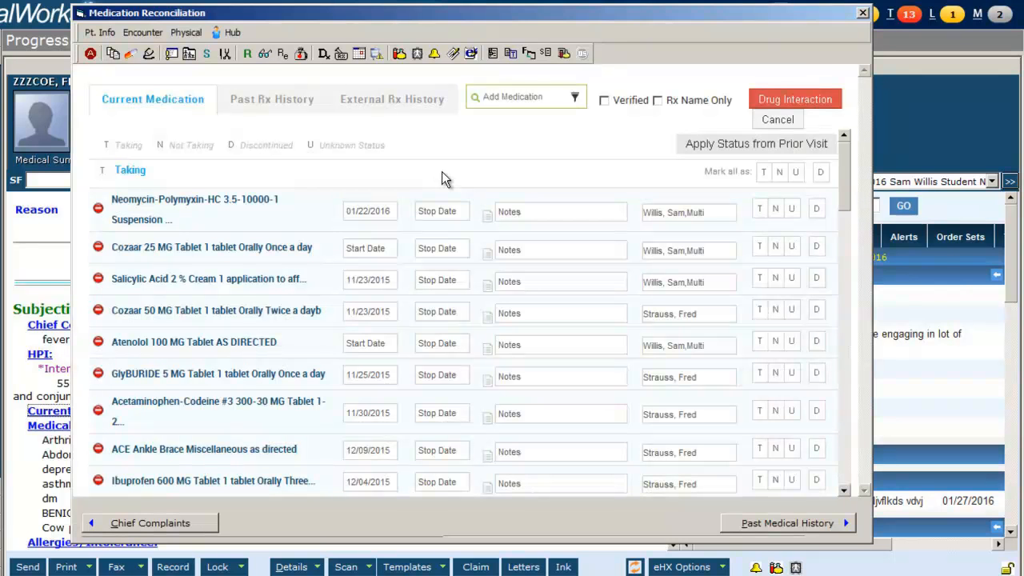
left_click(760, 208)
left_click(781, 250)
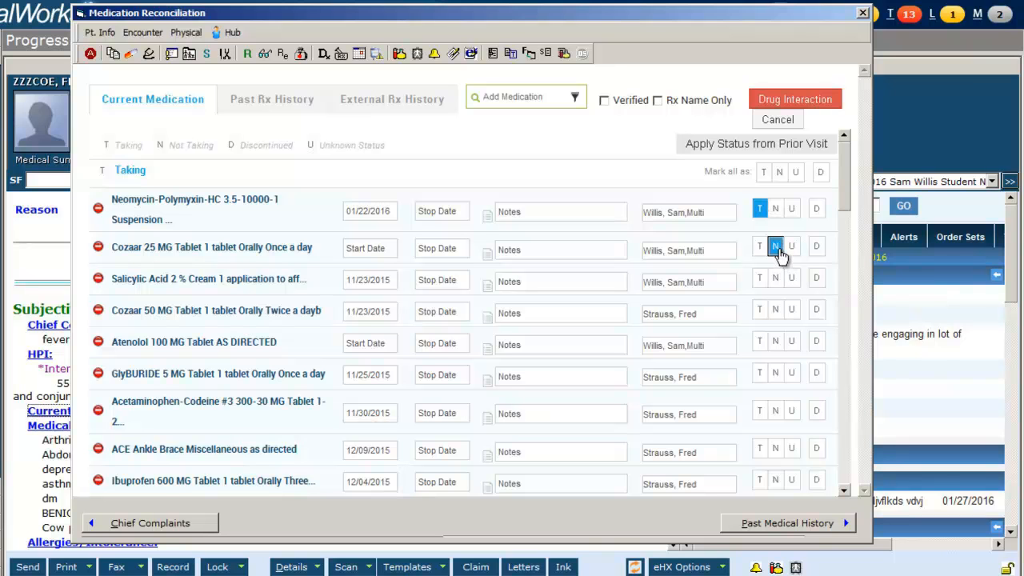
left_click(792, 278)
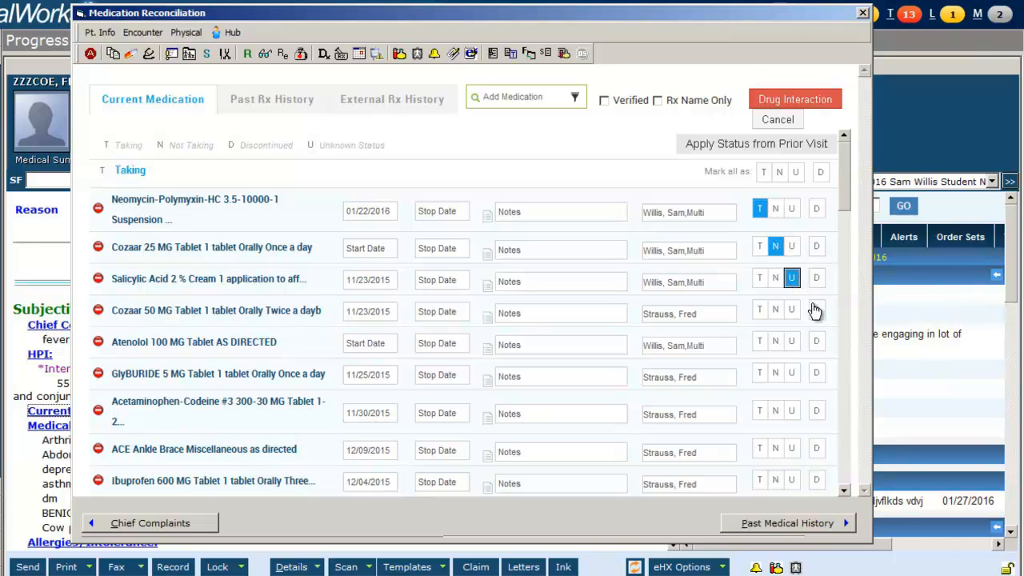
left_click(816, 310)
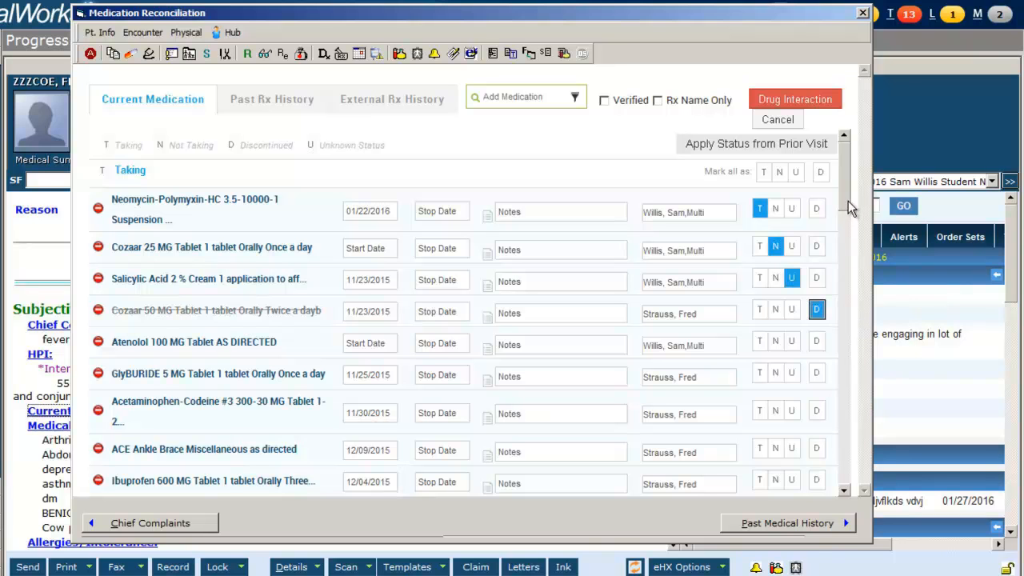
Add Benazepril HCl 20 MG Tablet, 1 tablet Orally Once a day, to the current medications and close Medication Reconciliation
scroll(846, 270, "down", 1)
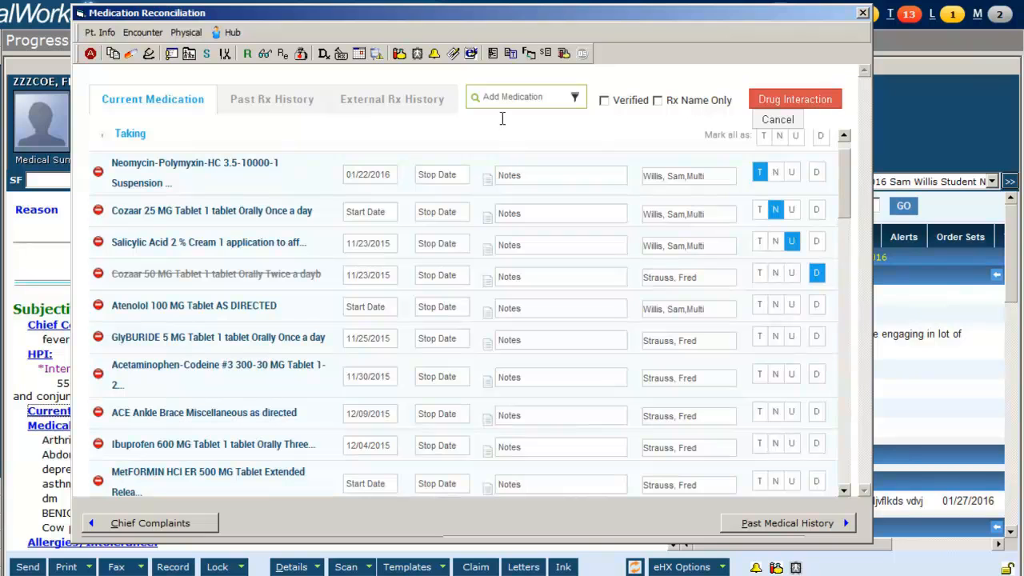
left_click(515, 97)
type("benaz")
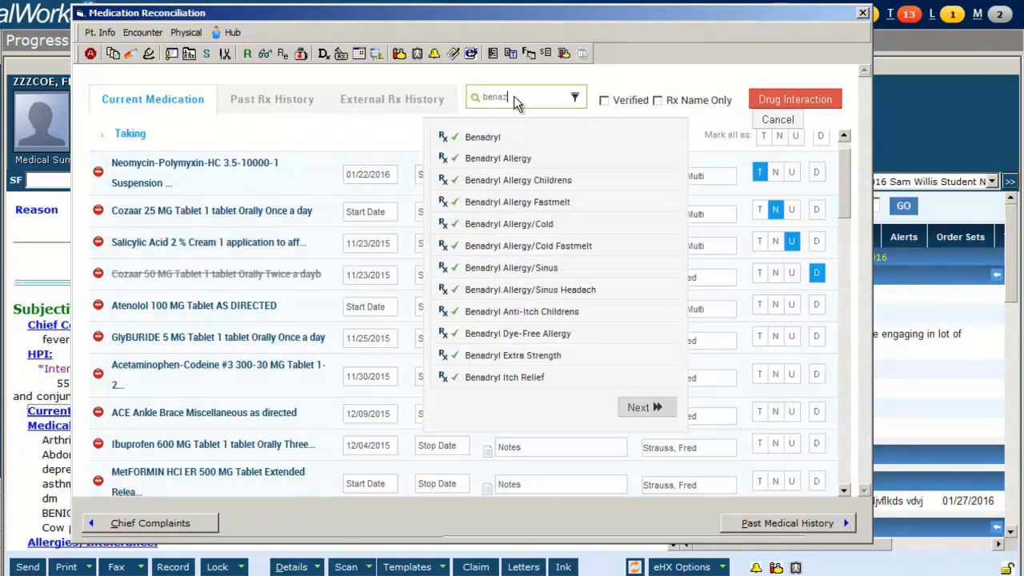
mouse_move(528, 141)
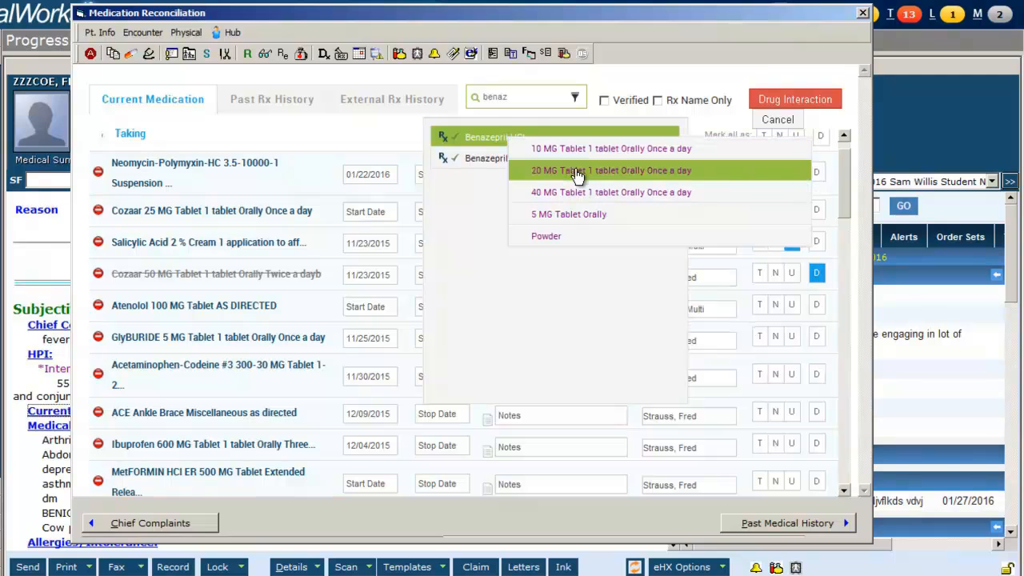
left_click(577, 173)
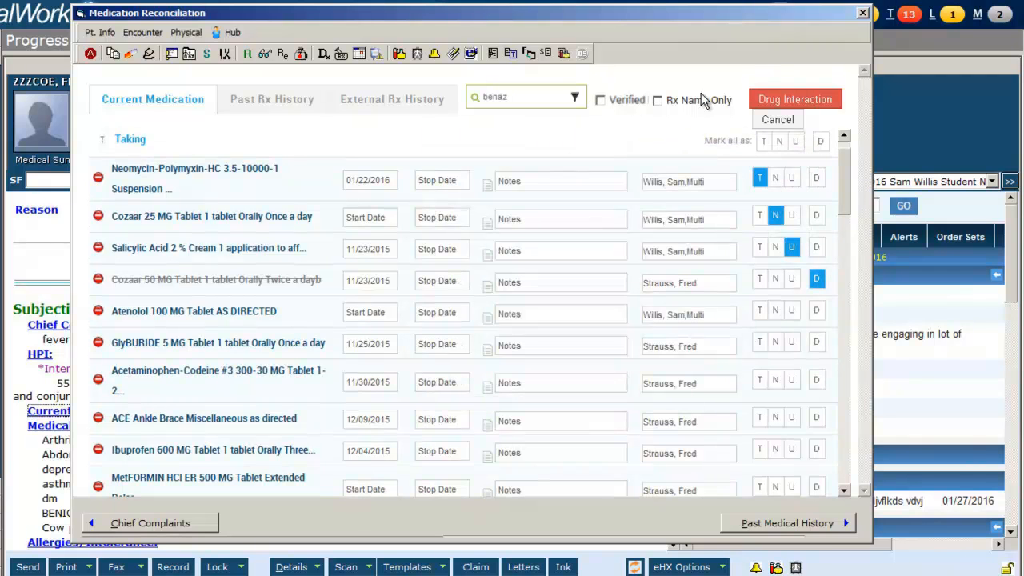
left_click(863, 14)
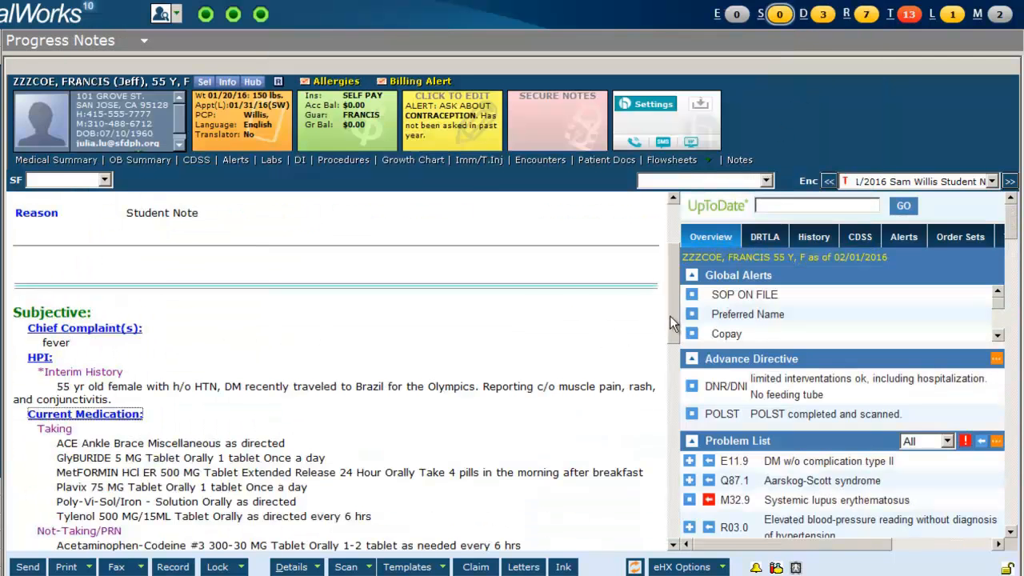
Open Medical History from the progress note and add "diabetes" as a new history entry
left_click_drag(673, 306, 677, 342)
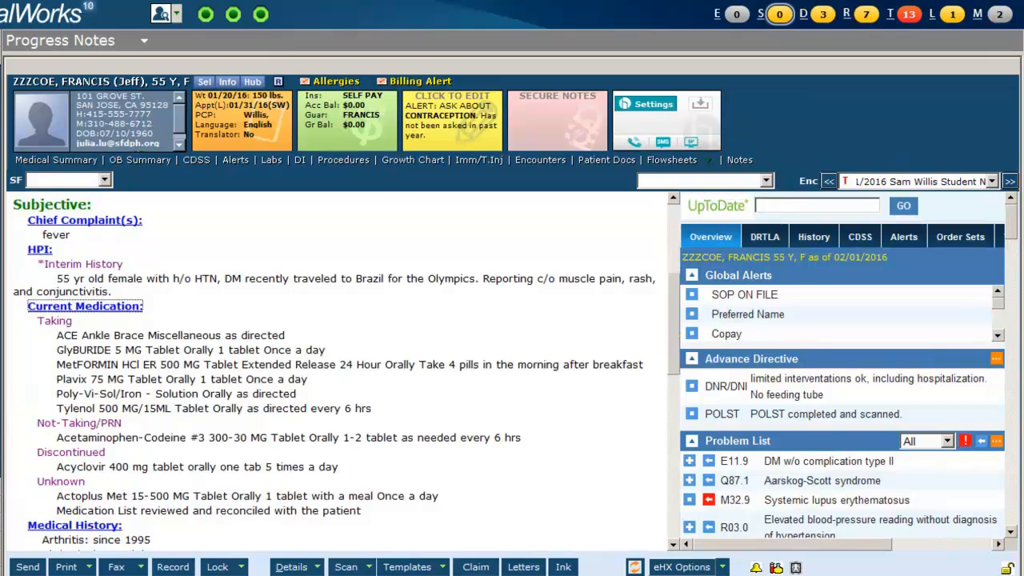
scroll(471, 323, "down", 5)
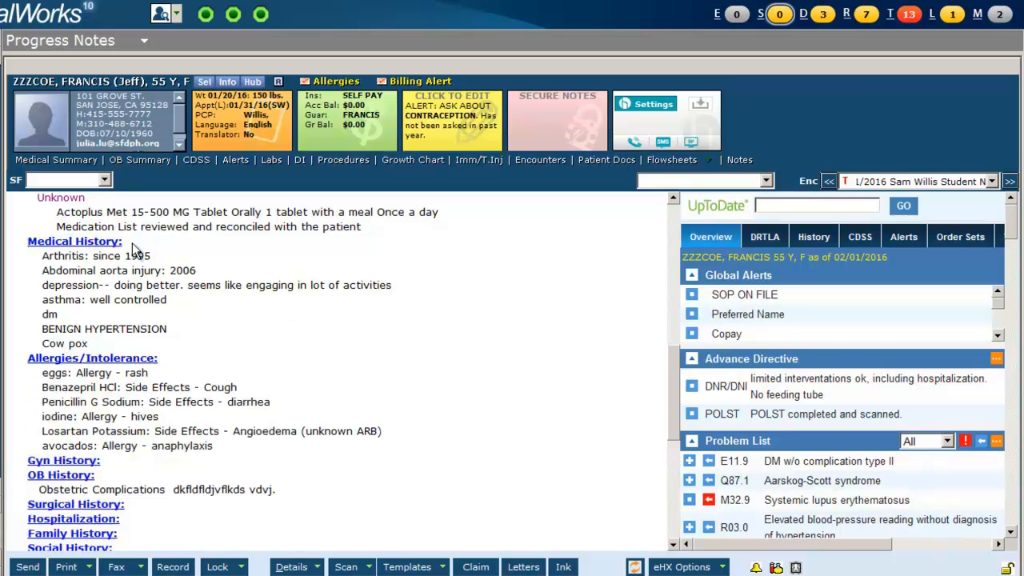
left_click(106, 242)
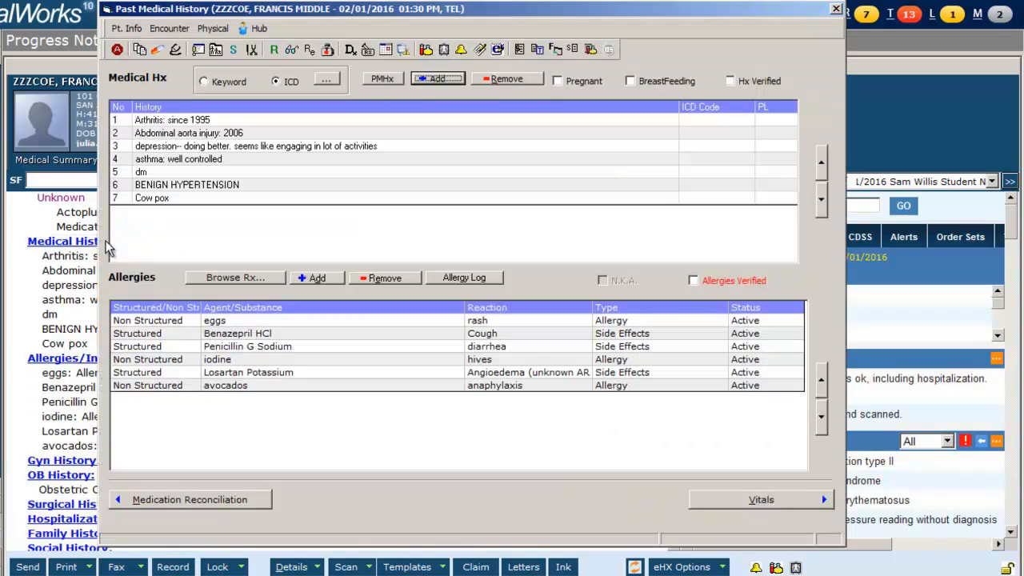
left_click(450, 79)
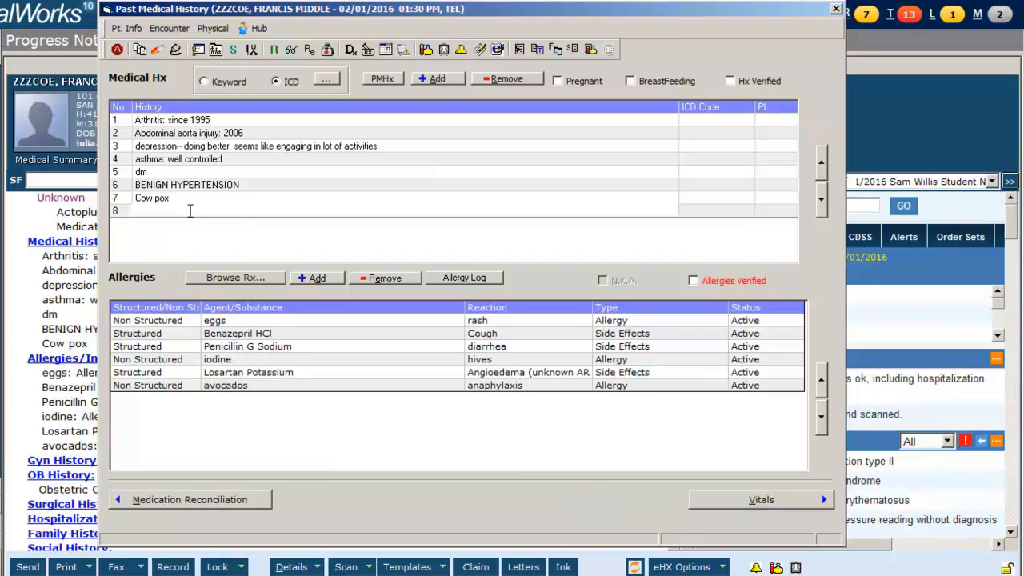
type("diabetes")
Find Cipro in the Rx list and add it to the patient's allergies as a structured entry
left_click(255, 279)
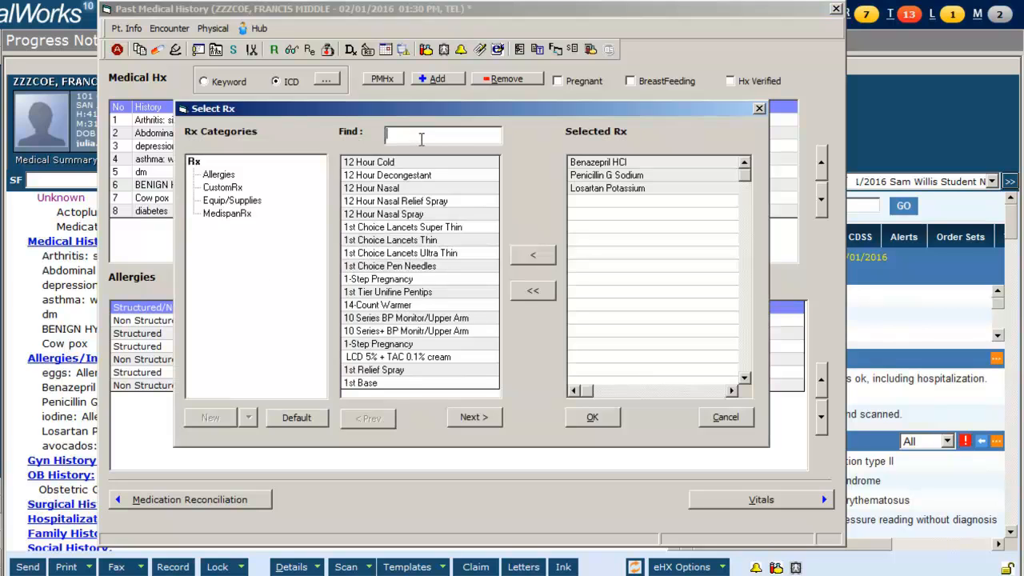
type("cipro")
double_click(429, 163)
left_click(592, 417)
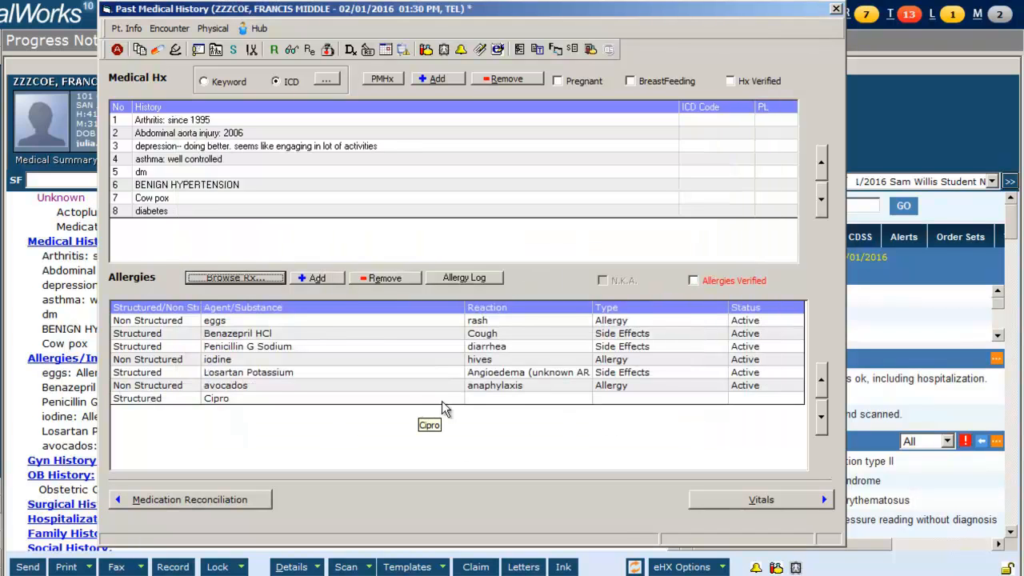
Set the Cipro allergy's reaction to anaphylaxis, its type to Allergy and its status to Active
left_click(530, 398)
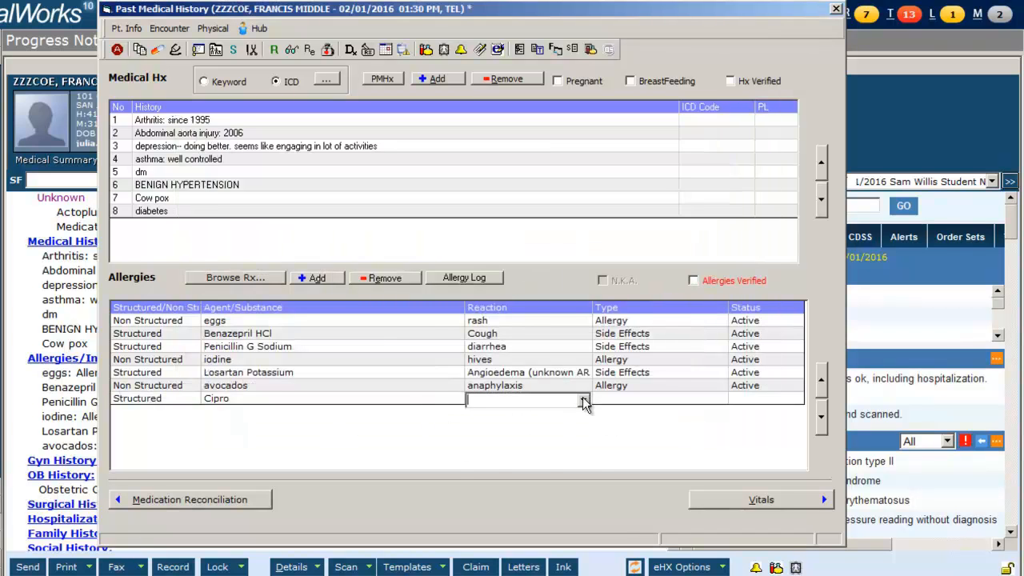
left_click(583, 400)
left_click(572, 416)
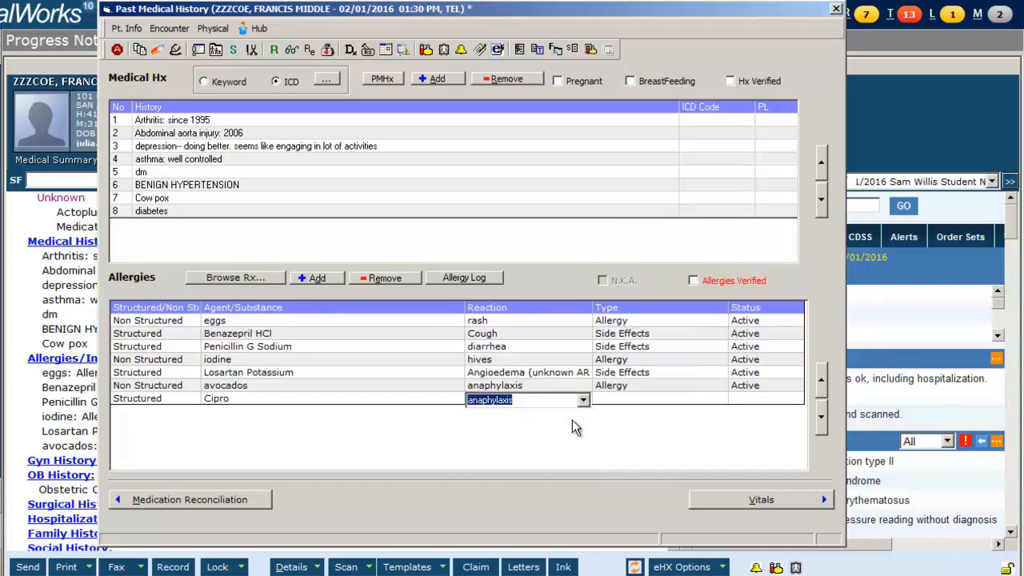
left_click(638, 400)
left_click(717, 399)
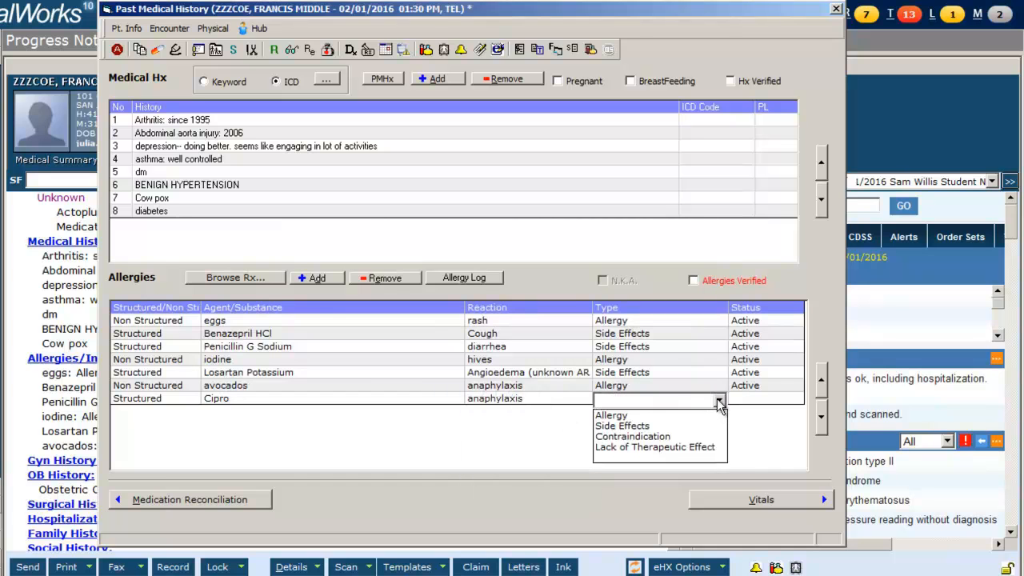
left_click(716, 416)
left_click(775, 403)
left_click(792, 401)
left_click(788, 415)
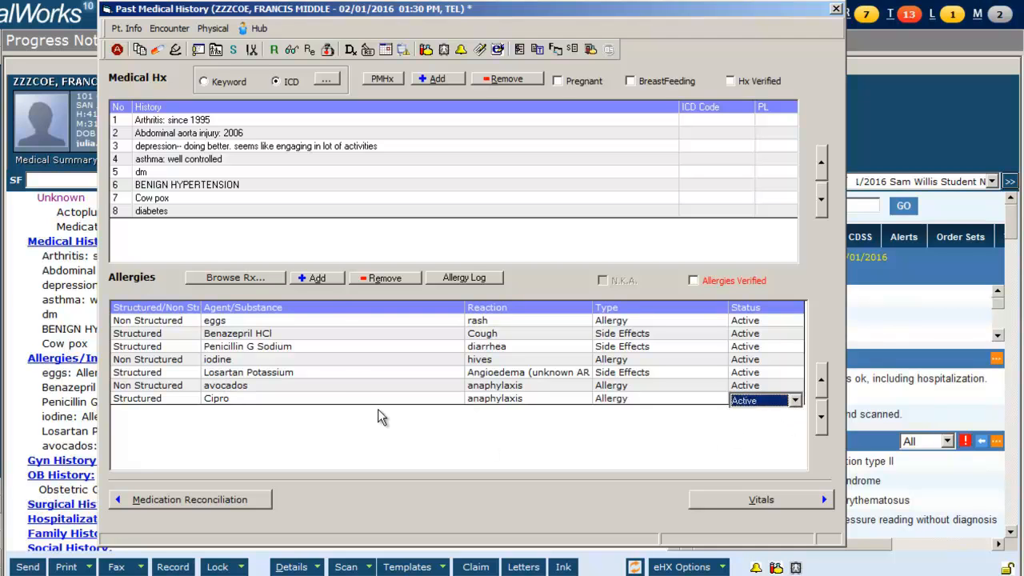
Add a Non Structured allergy entry for avocados with type Allergy and close Past Medical History
left_click(317, 280)
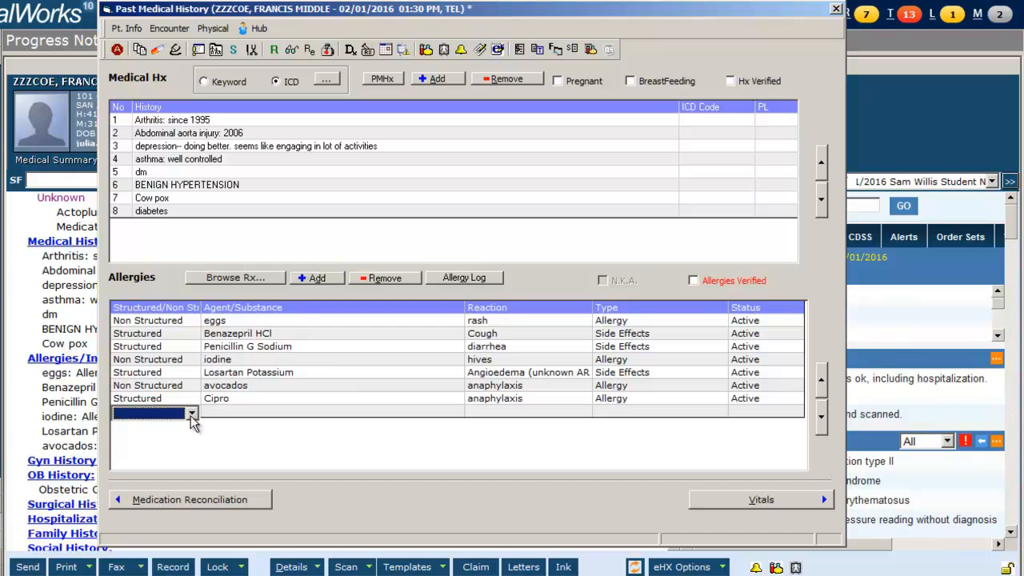
left_click(192, 414)
left_click(189, 439)
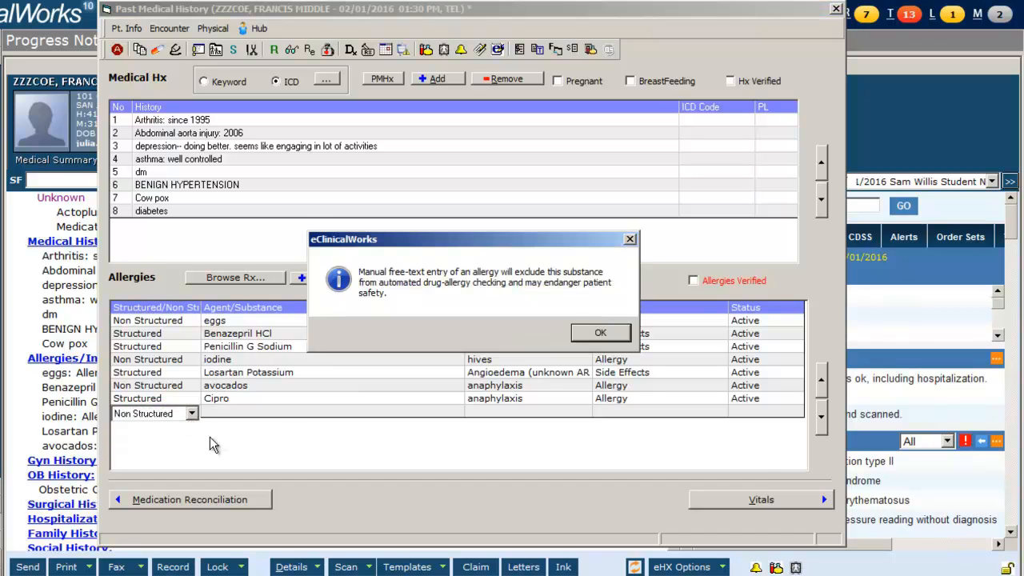
left_click(601, 334)
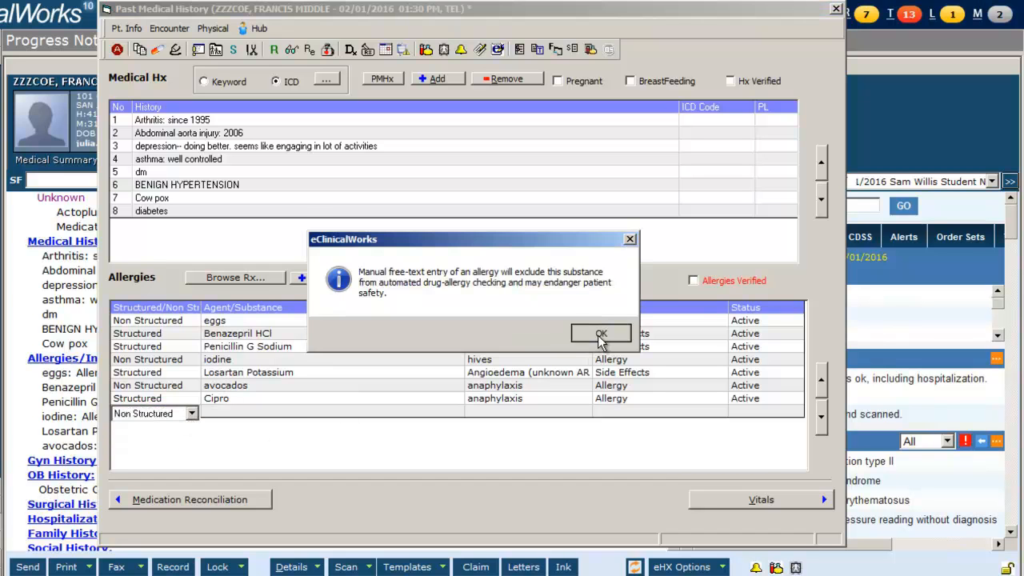
left_click(359, 412)
left_click(456, 413)
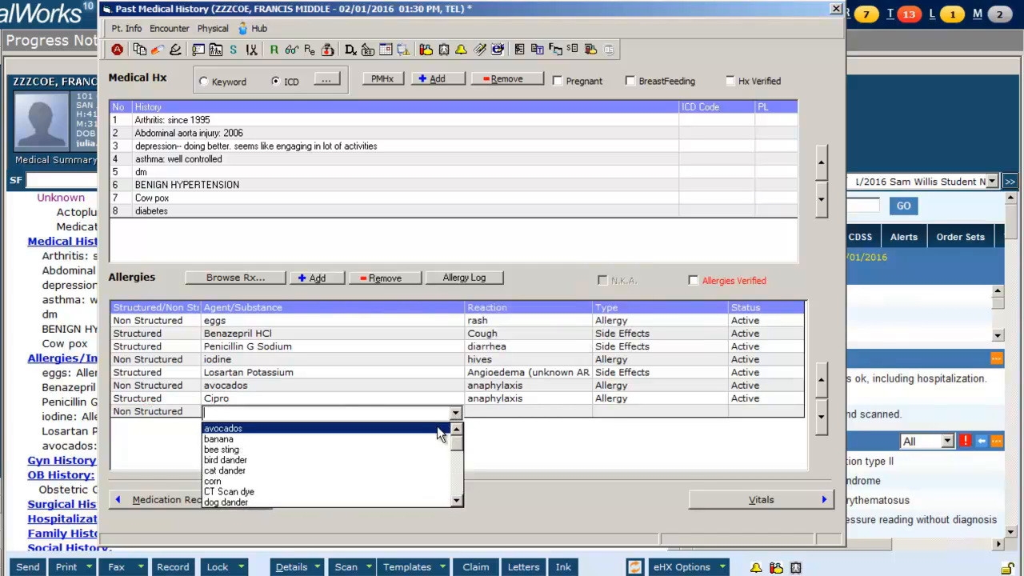
left_click(417, 431)
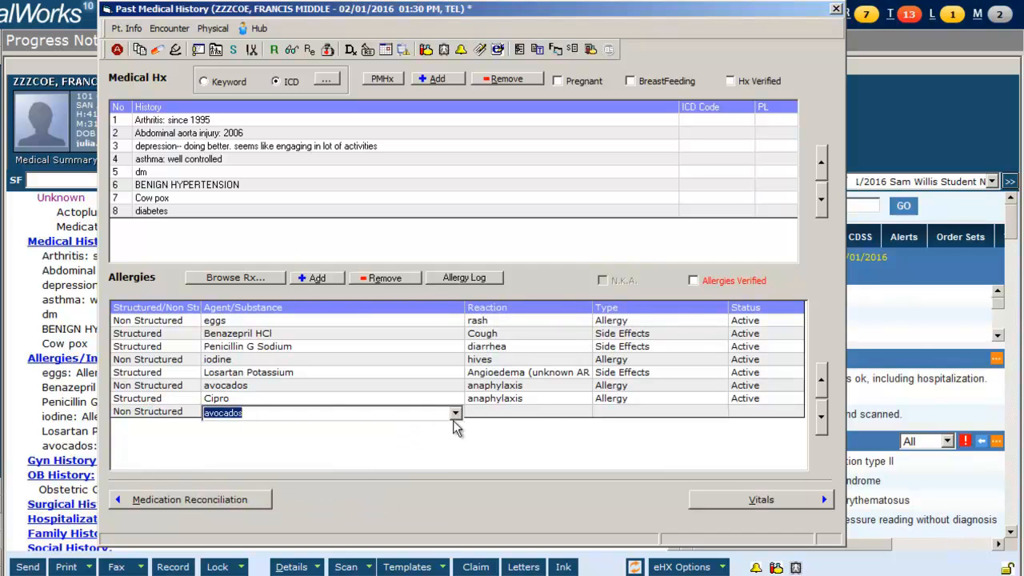
left_click(526, 420)
left_click(635, 412)
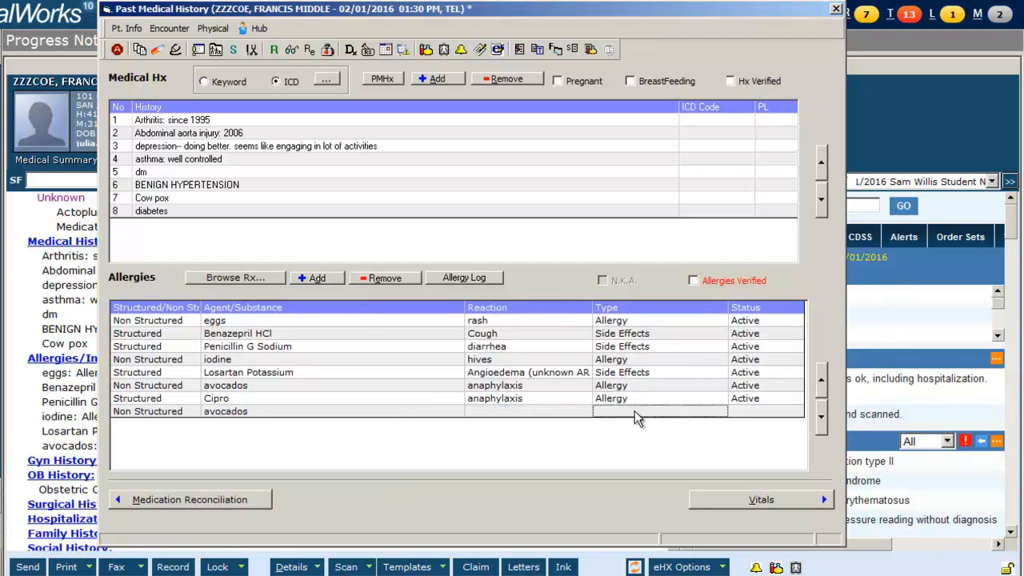
left_click(766, 414)
left_click(639, 452)
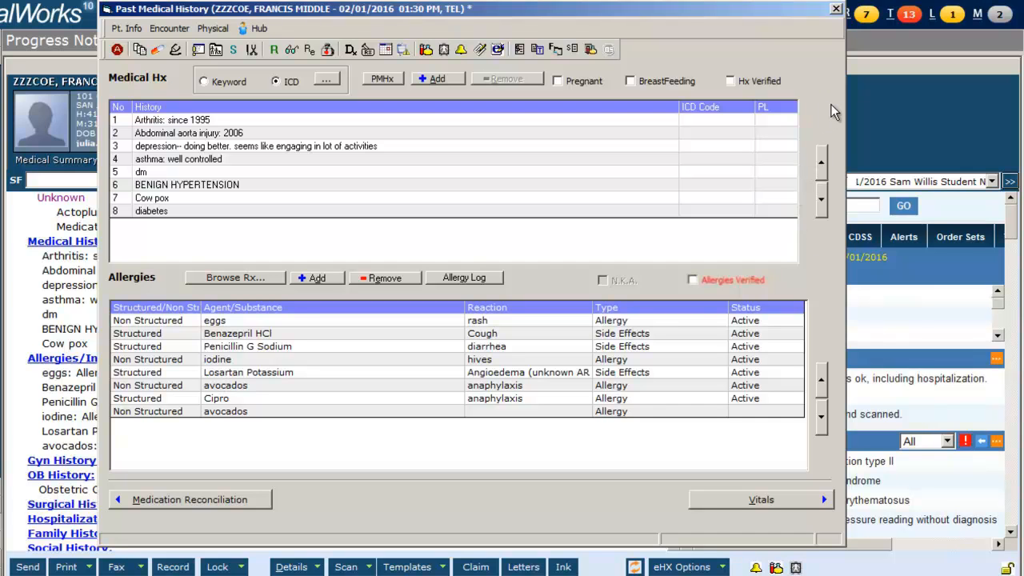
left_click(836, 8)
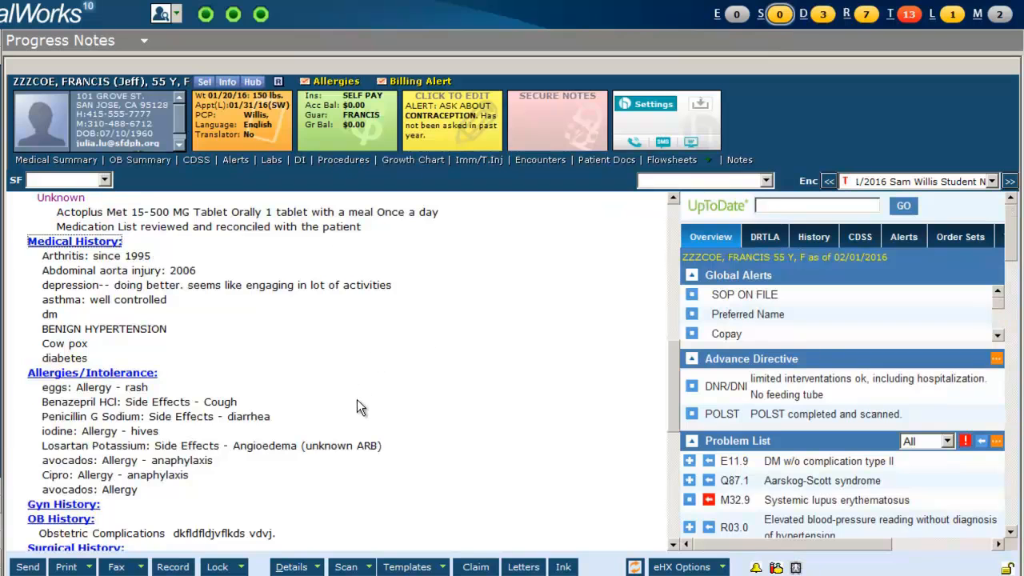
Open Gyn History from the progress note, look over its Gyn and OB entries, and close it
scroll(356, 408, "down", 1)
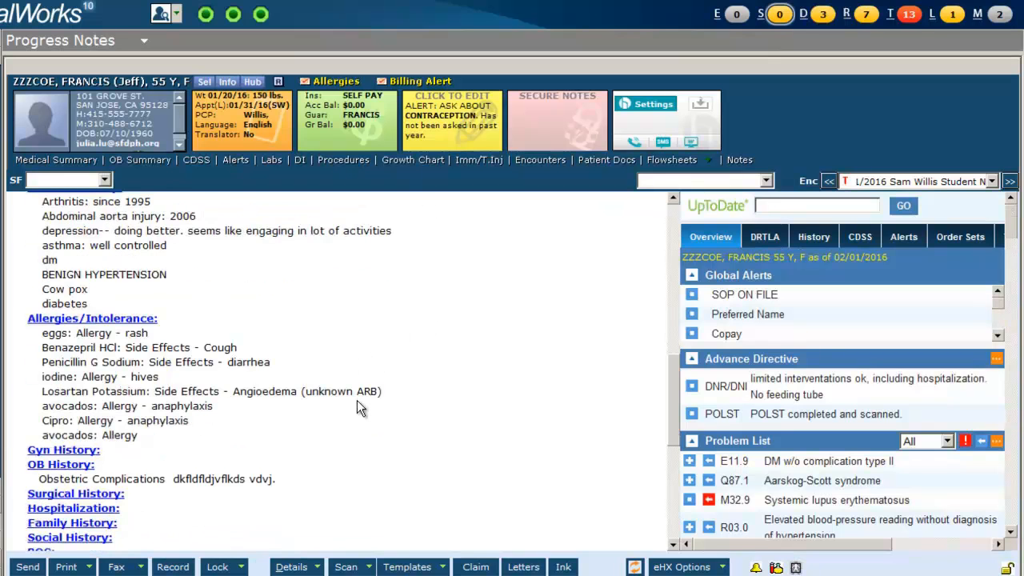
scroll(357, 407, "down", 1)
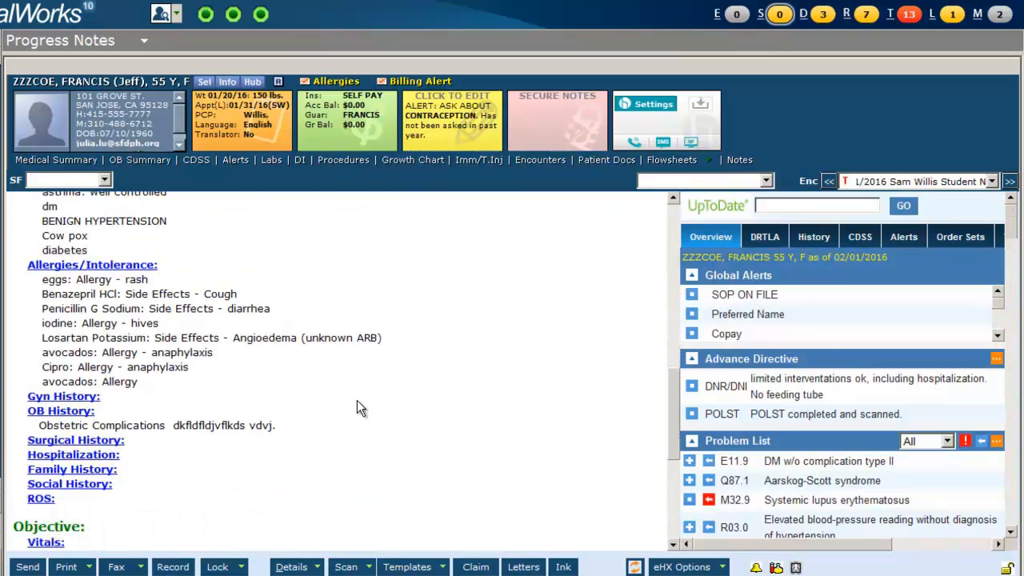
left_click(64, 397)
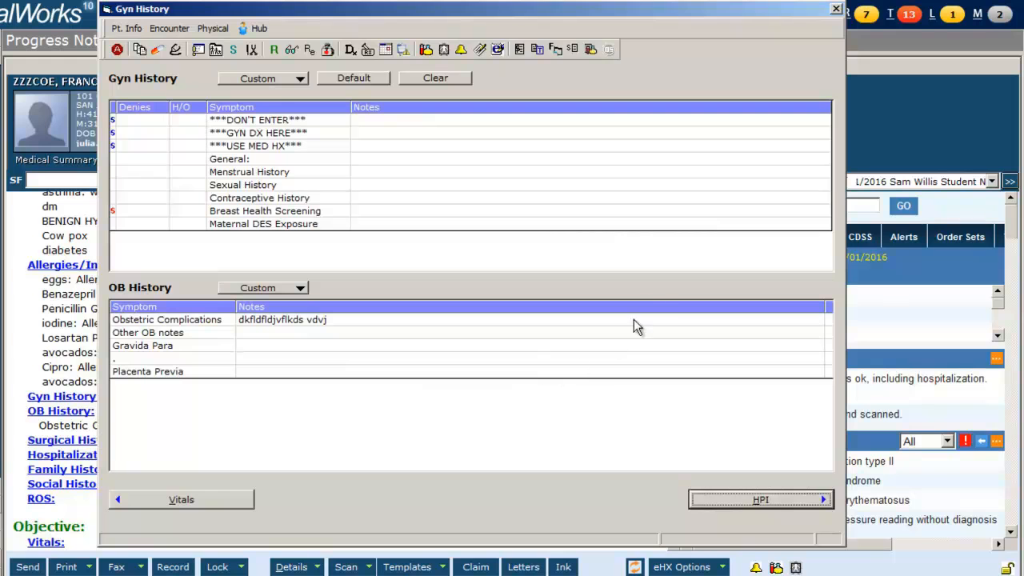
left_click(836, 9)
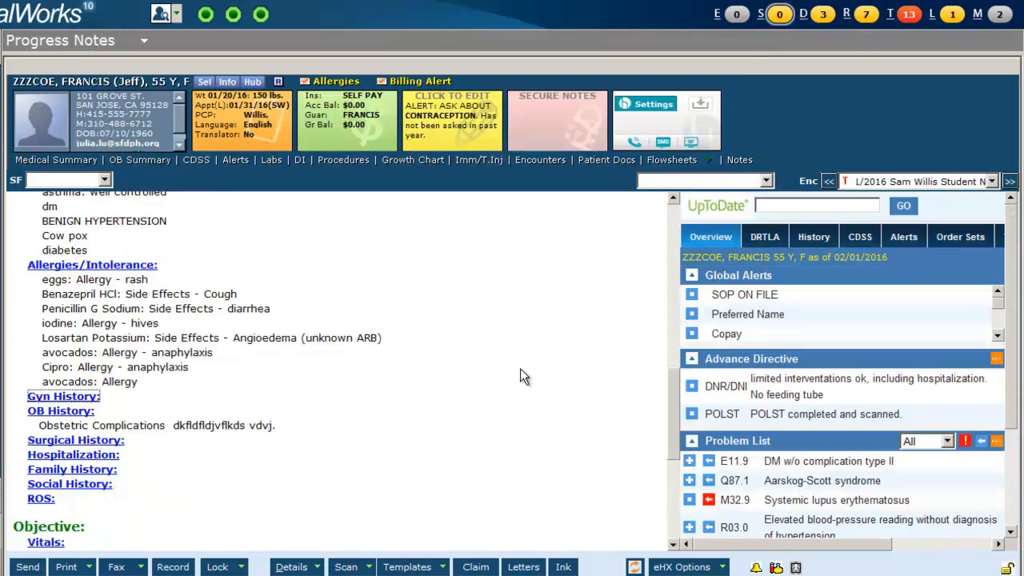
Bring the recorded surgeries and hospitalizations into the note through Surgical History, starting a blank row in each list before closing it
left_click(108, 446)
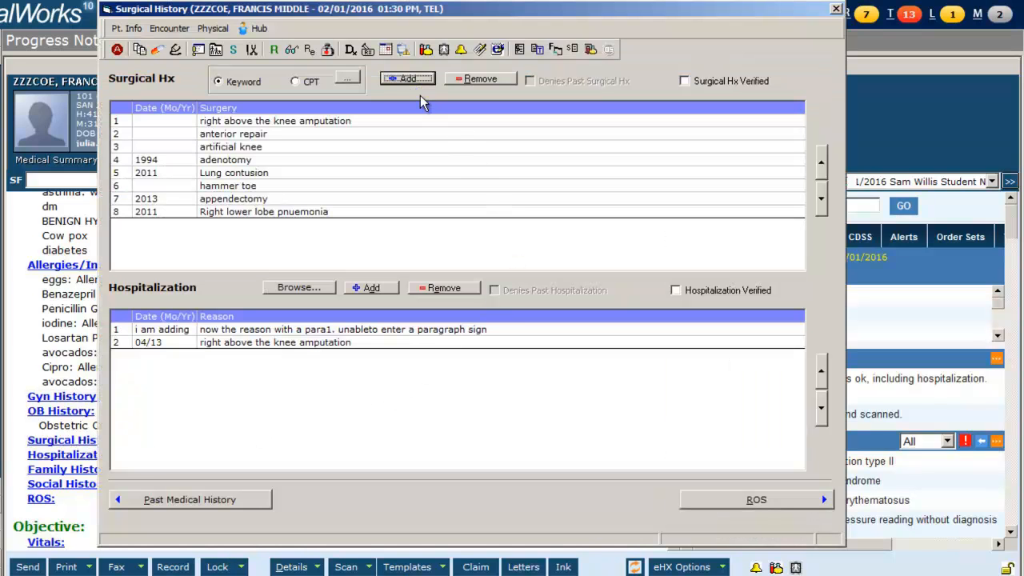
left_click(406, 80)
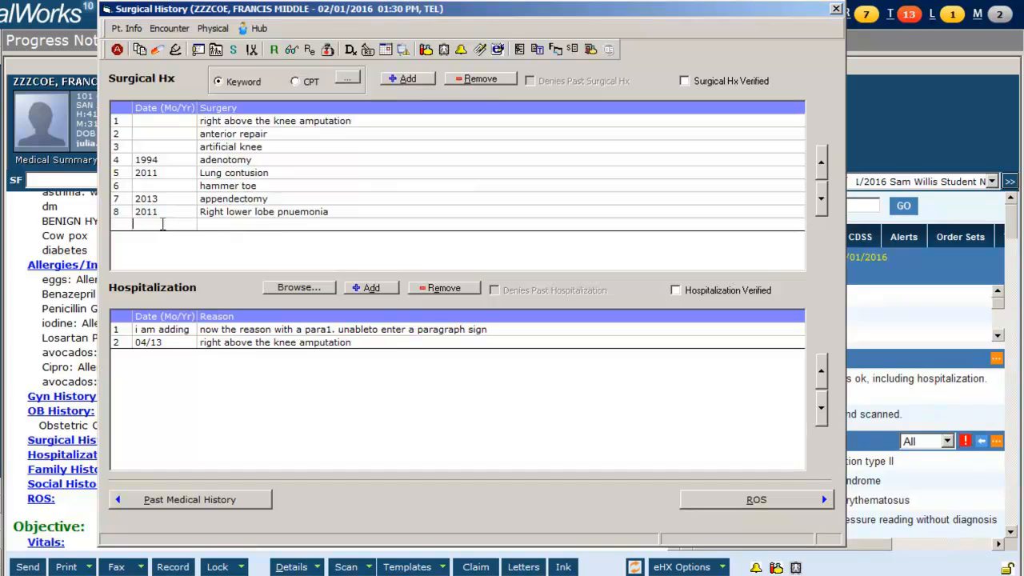
left_click(373, 287)
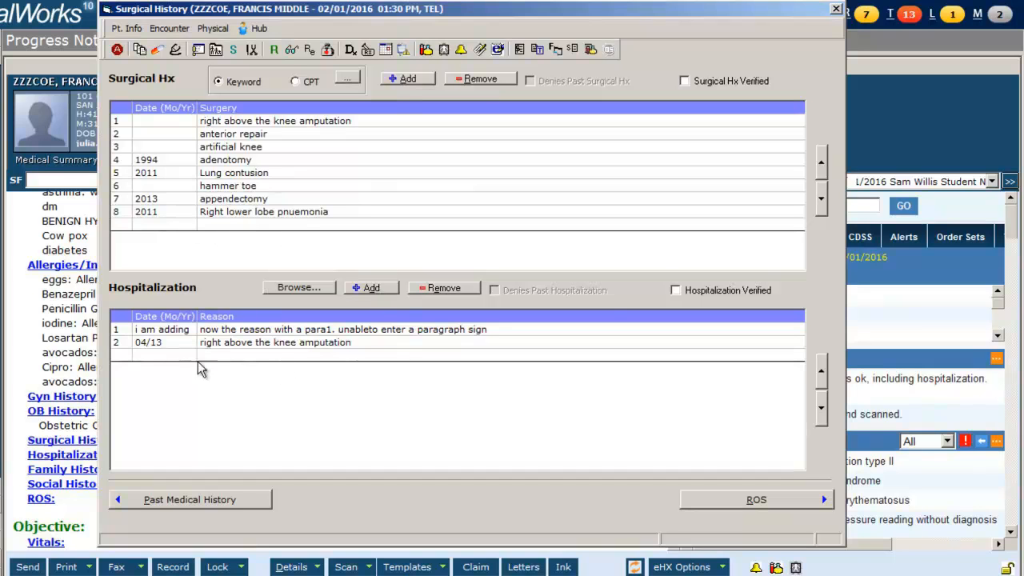
left_click(836, 11)
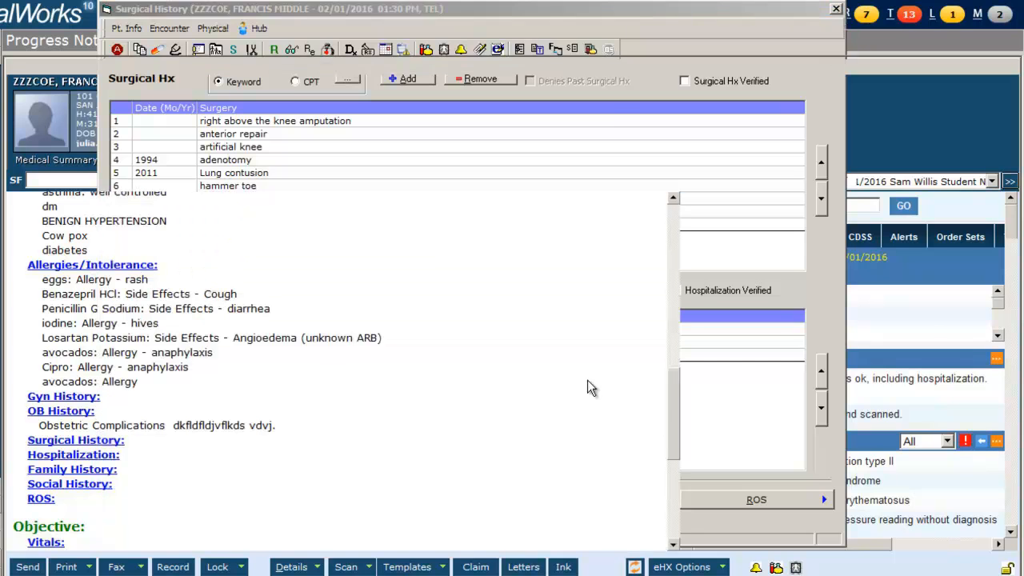
Bring the recorded family history into the progress note by opening Family History and closing it without edits
scroll(287, 464, "down", 5)
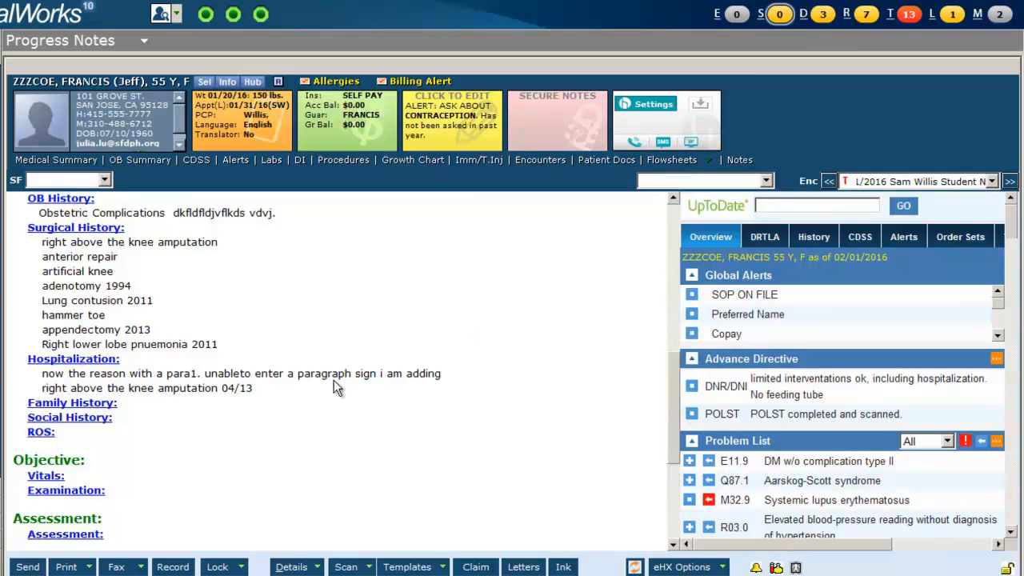
left_click(92, 404)
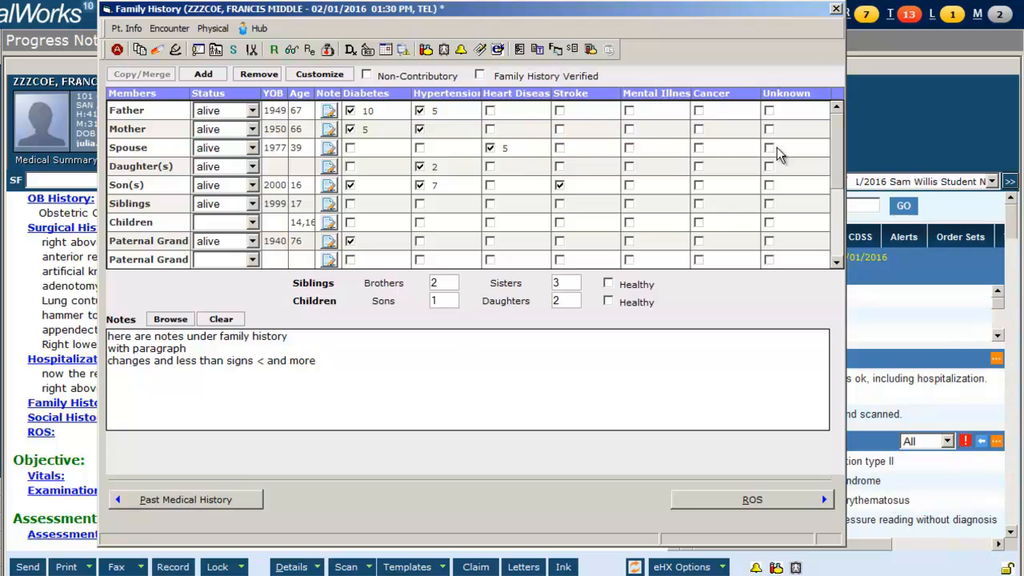
left_click(835, 9)
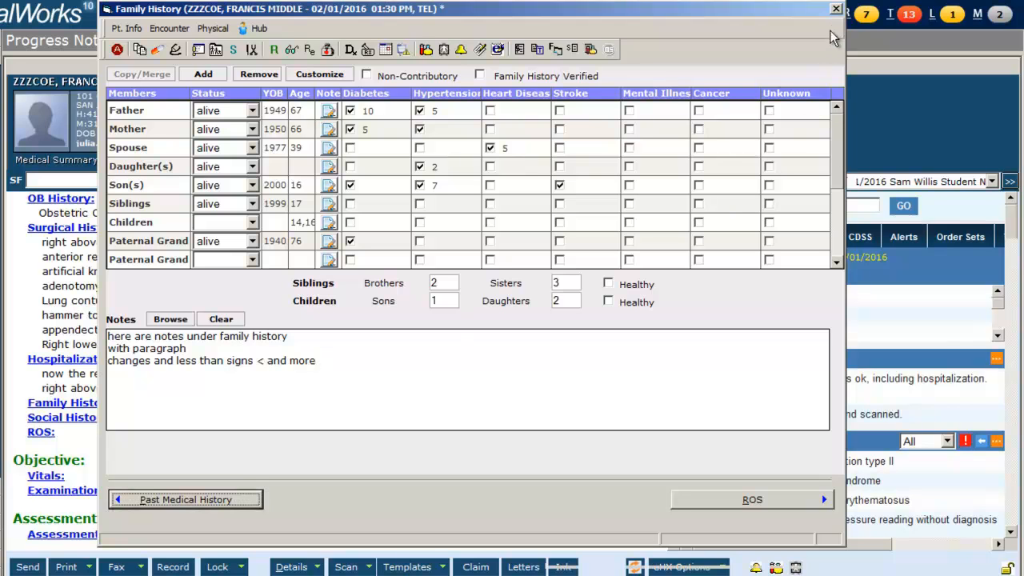
left_click(835, 10)
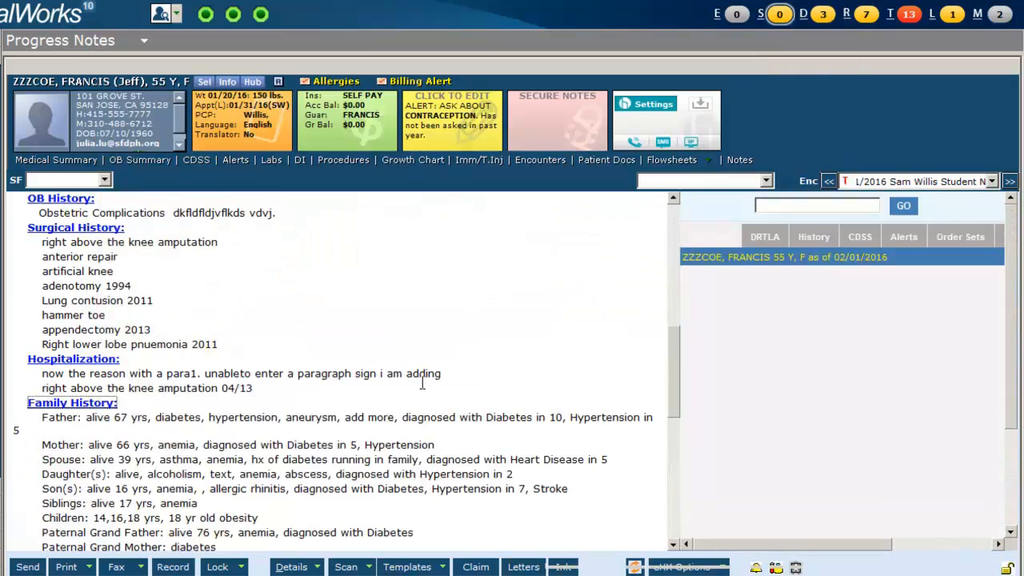
Bring the recorded social history into the progress note by opening Social History and closing it without edits
scroll(390, 385, "down", 1)
scroll(390, 386, "down", 4)
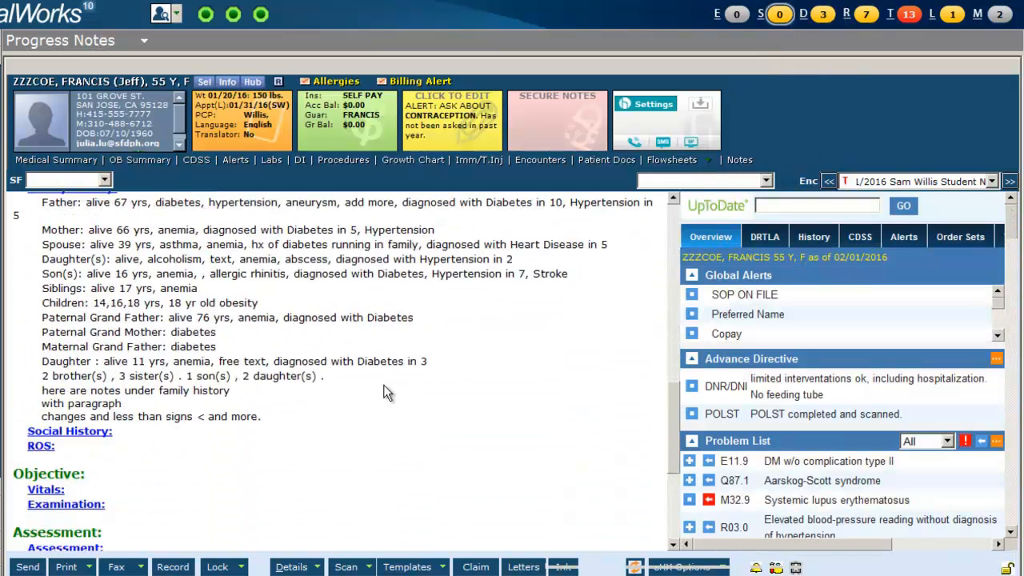
left_click(80, 433)
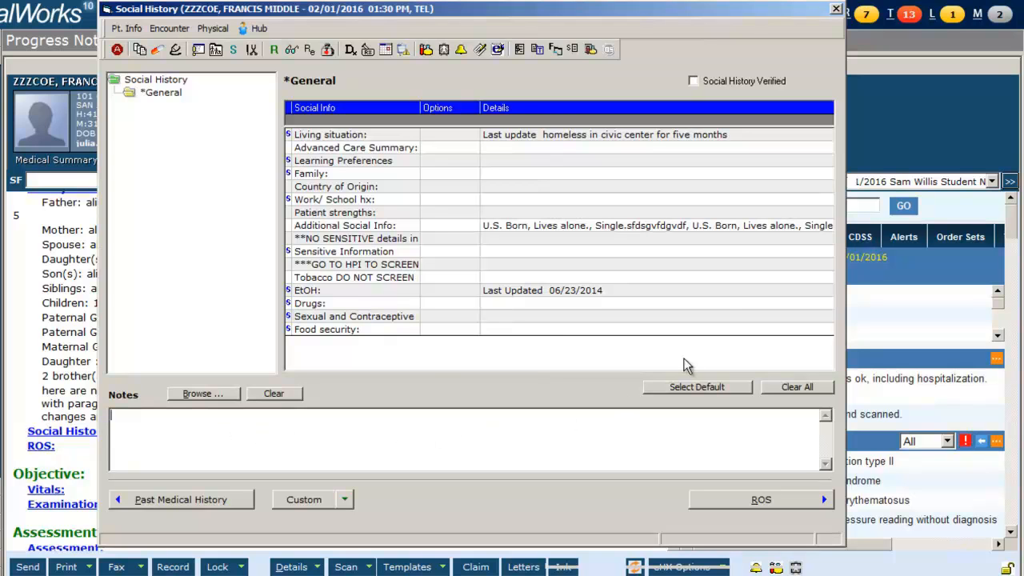
left_click(837, 11)
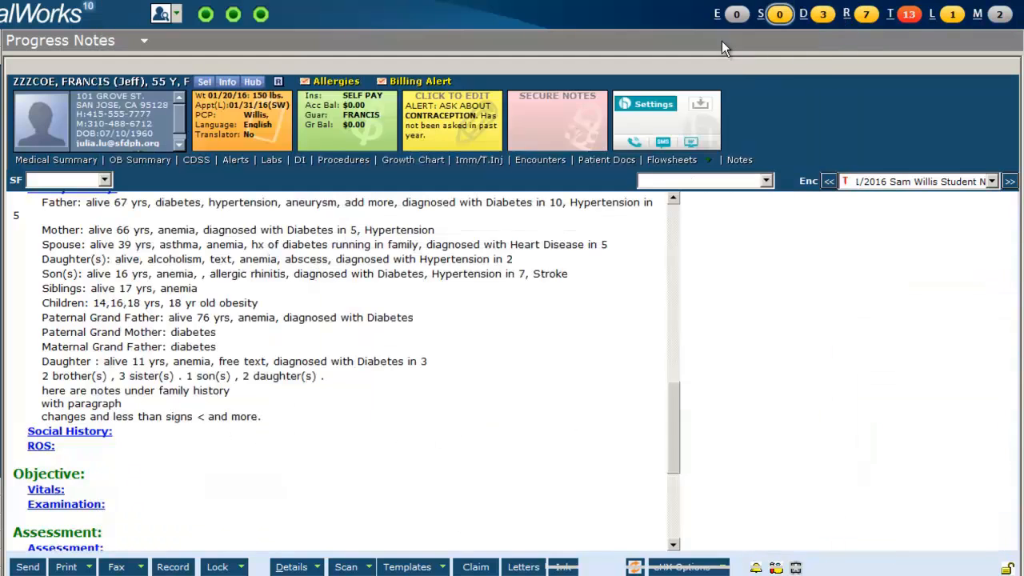
Open ROS and fill in the default denials for constitutional, HEENT, cardiovascular and respiratory symptoms
scroll(111, 419, "down", 3)
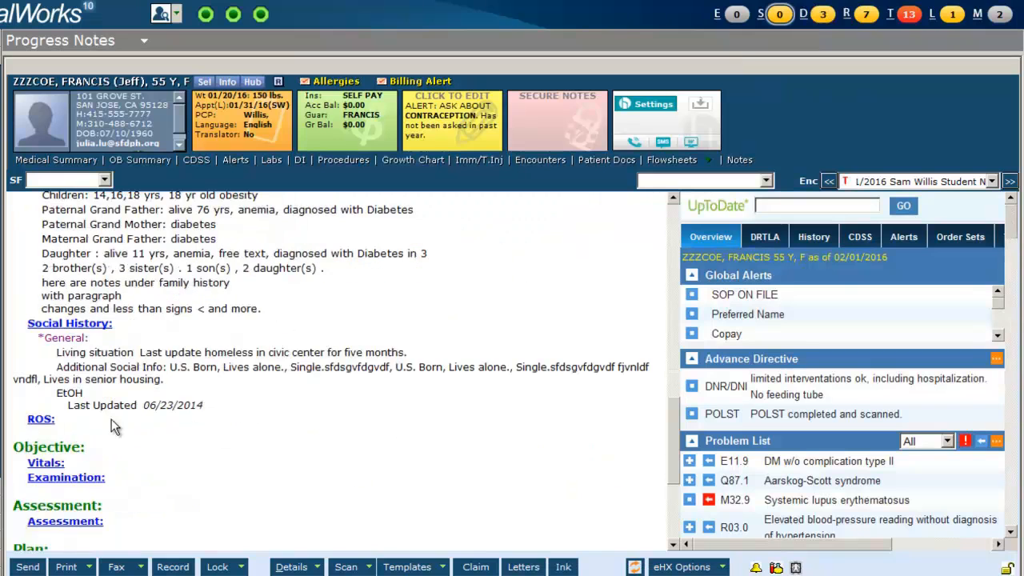
left_click(44, 422)
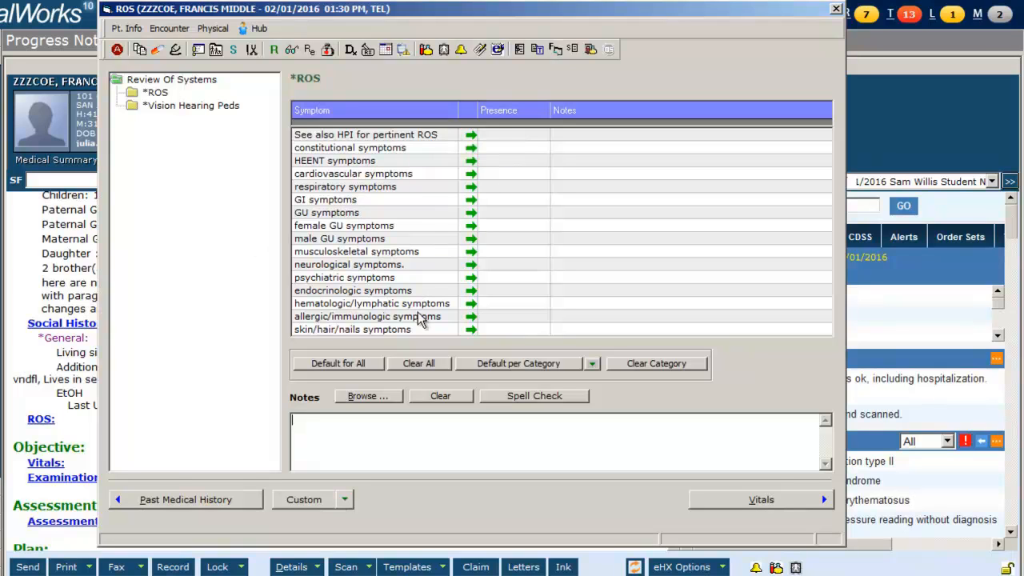
left_click(471, 149)
left_click(471, 161)
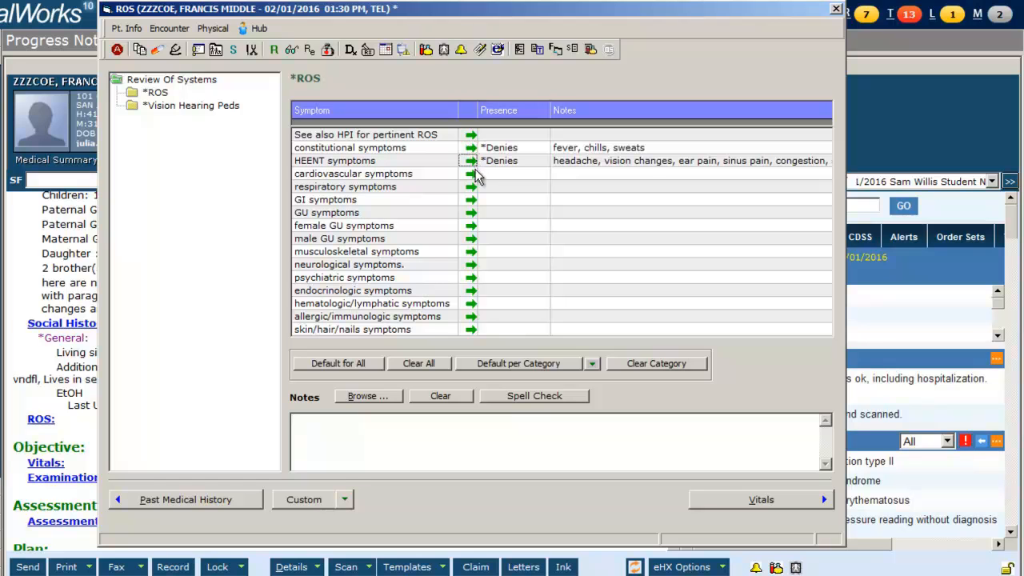
left_click(472, 173)
left_click(472, 186)
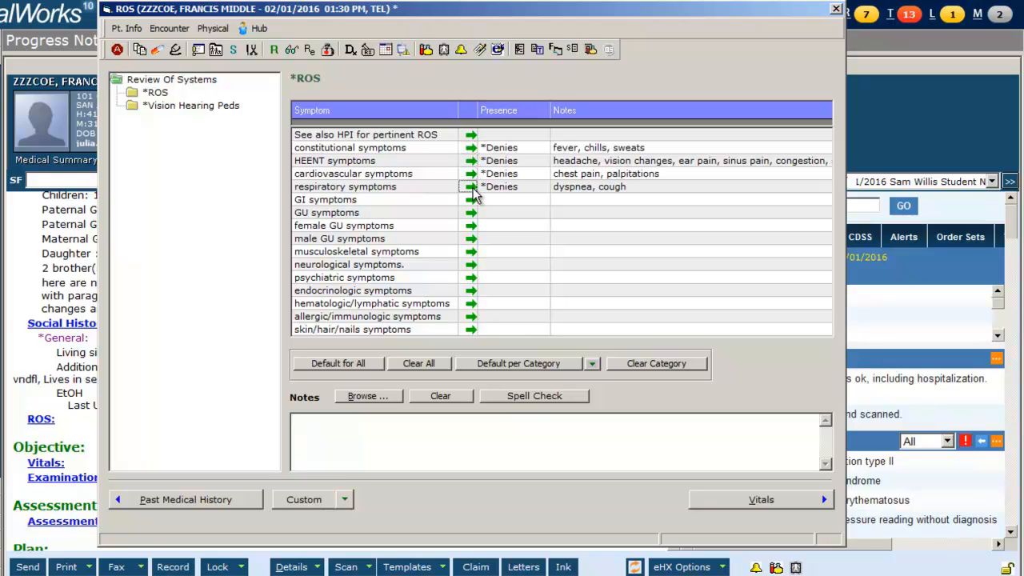
Set the presence of constitutional, HEENT and cardiovascular symptoms to Complains of
left_click(515, 149)
left_click(521, 161)
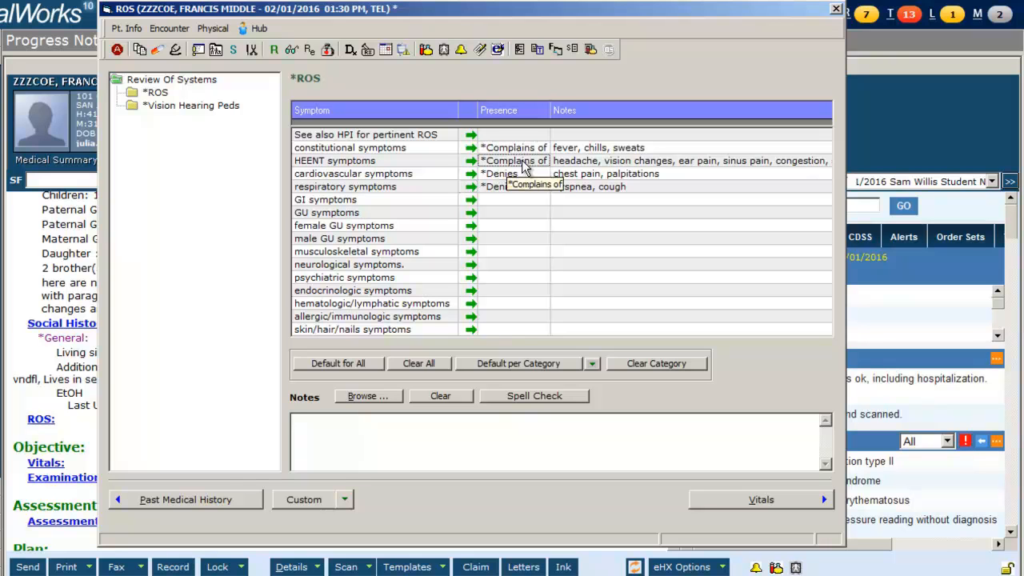
left_click(522, 174)
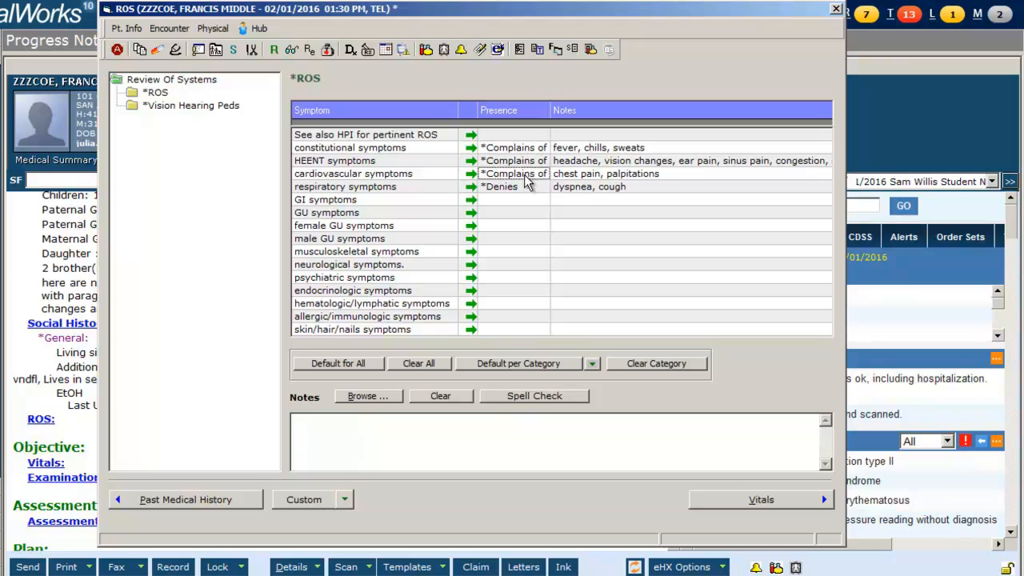
Set the constitutional symptoms note to "sweats, weight gain, weight loss, insomnia" and reapply the default ROS entries
left_click(628, 152)
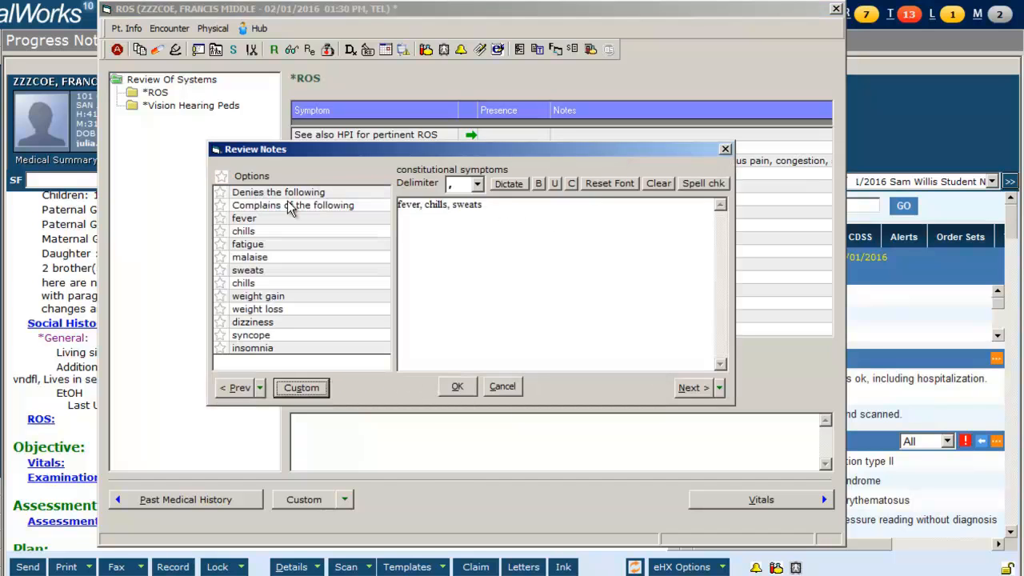
left_click_drag(499, 219, 361, 224)
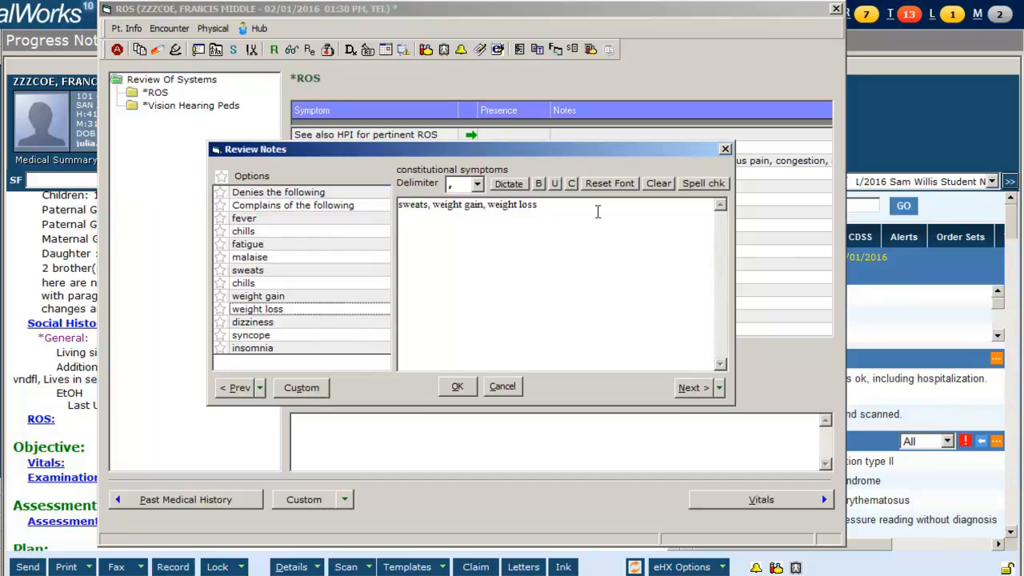
left_click(597, 210)
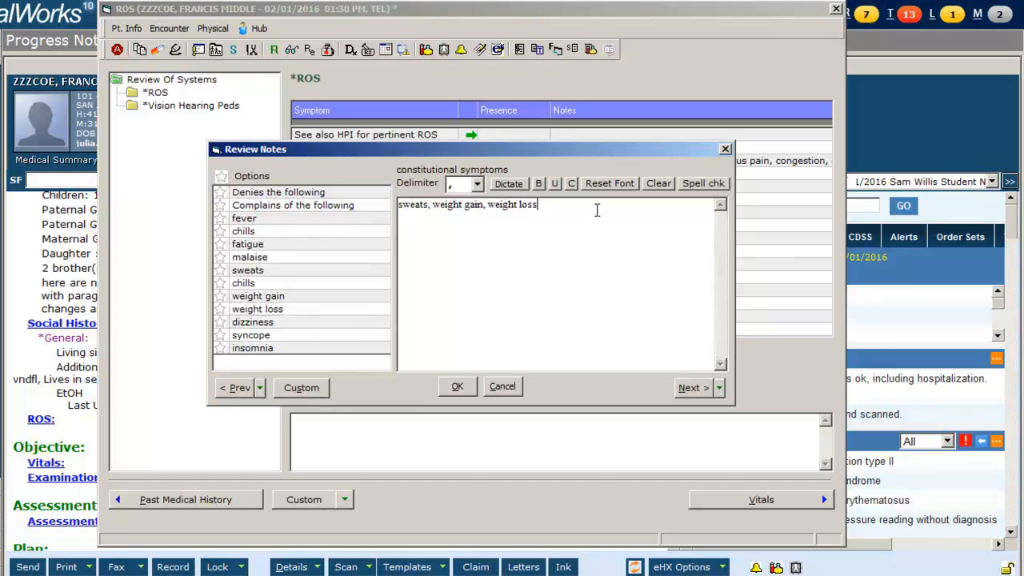
type(", insomnia")
left_click(462, 388)
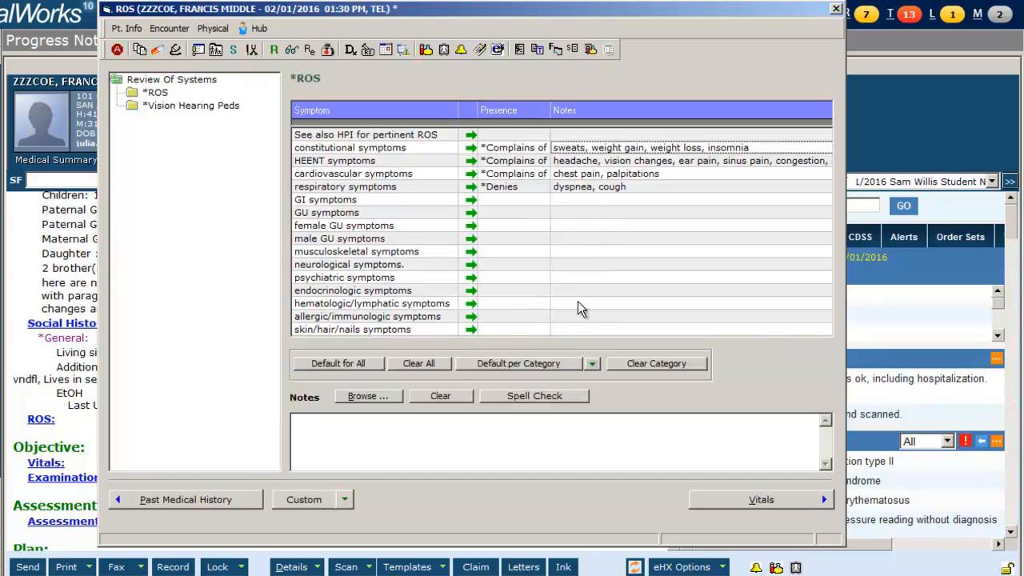
left_click(356, 361)
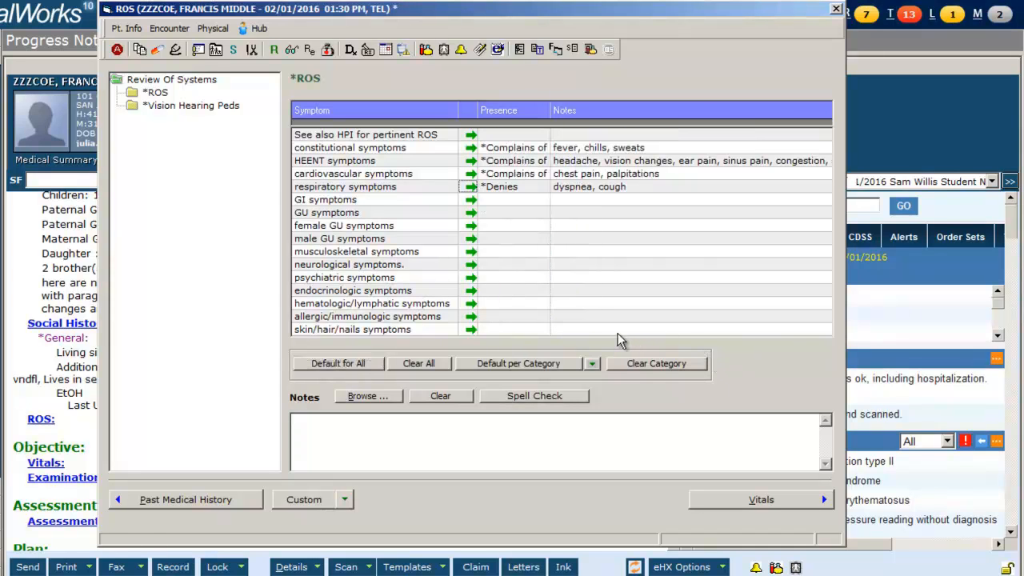
Save the current review of systems entries as a category default named ROS 1, check the saved defaults list and close ROS
left_click(592, 363)
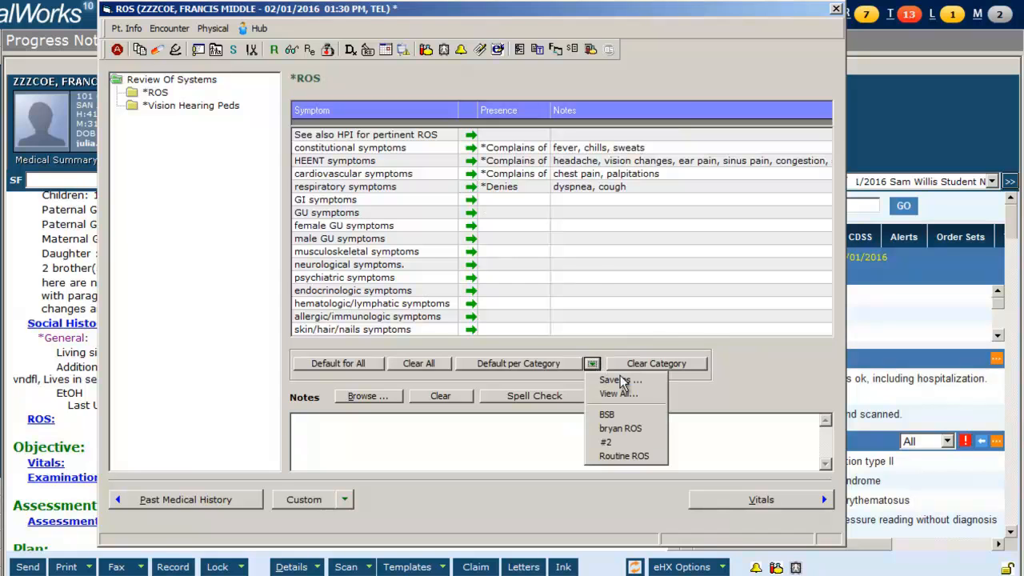
left_click(643, 380)
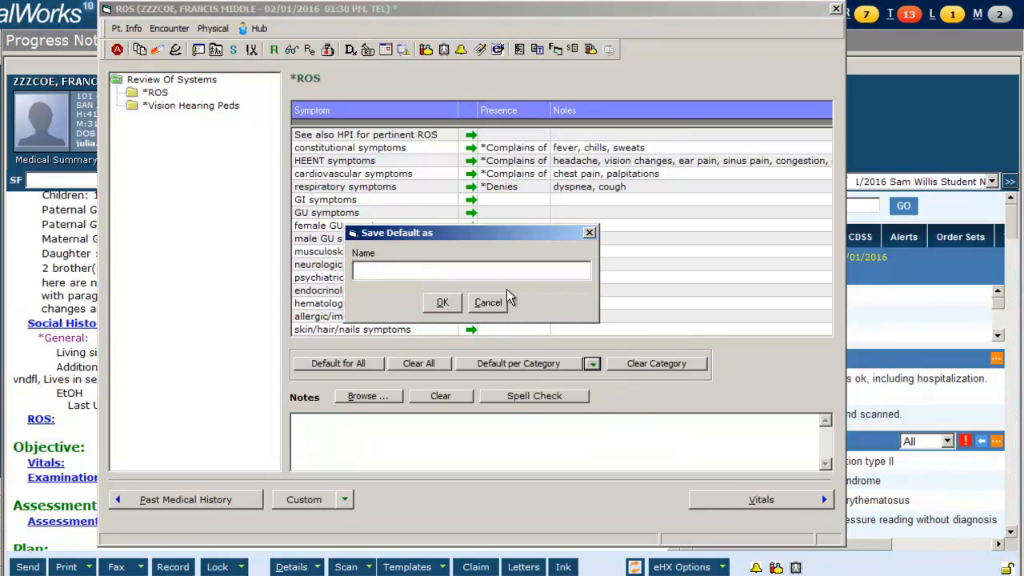
type("ROS 1")
left_click(443, 302)
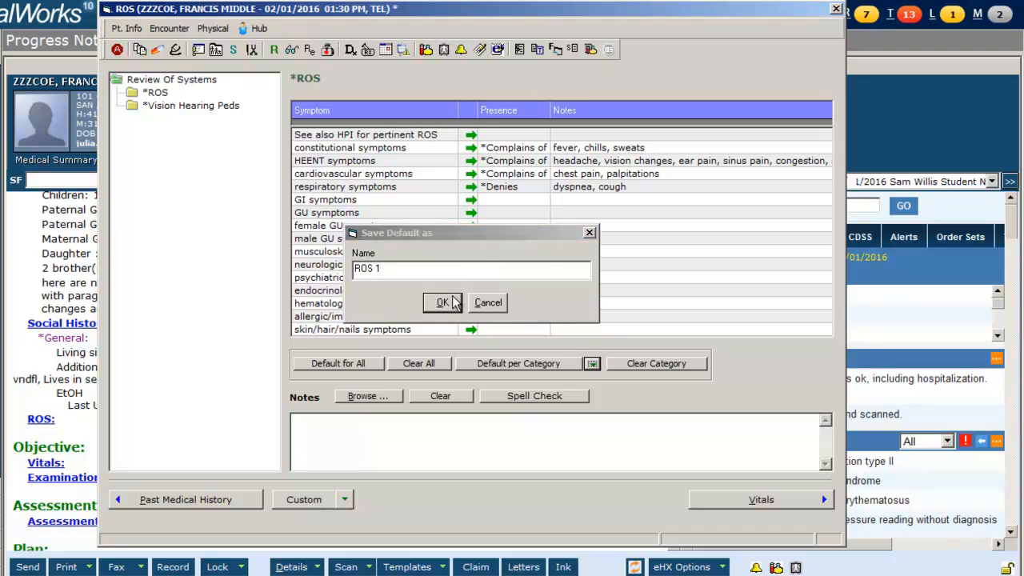
left_click(593, 364)
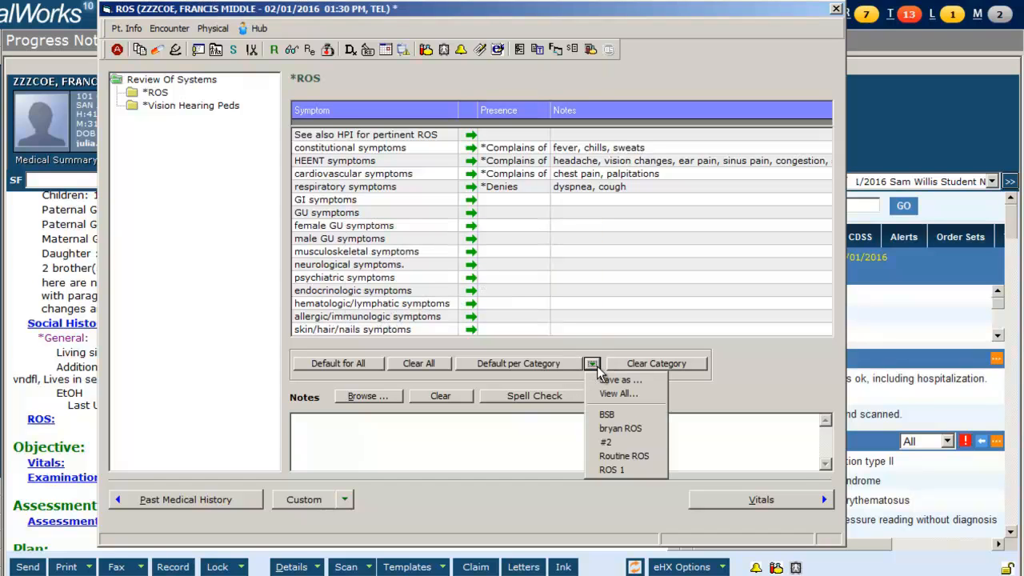
left_click(593, 364)
left_click(593, 364)
left_click(836, 9)
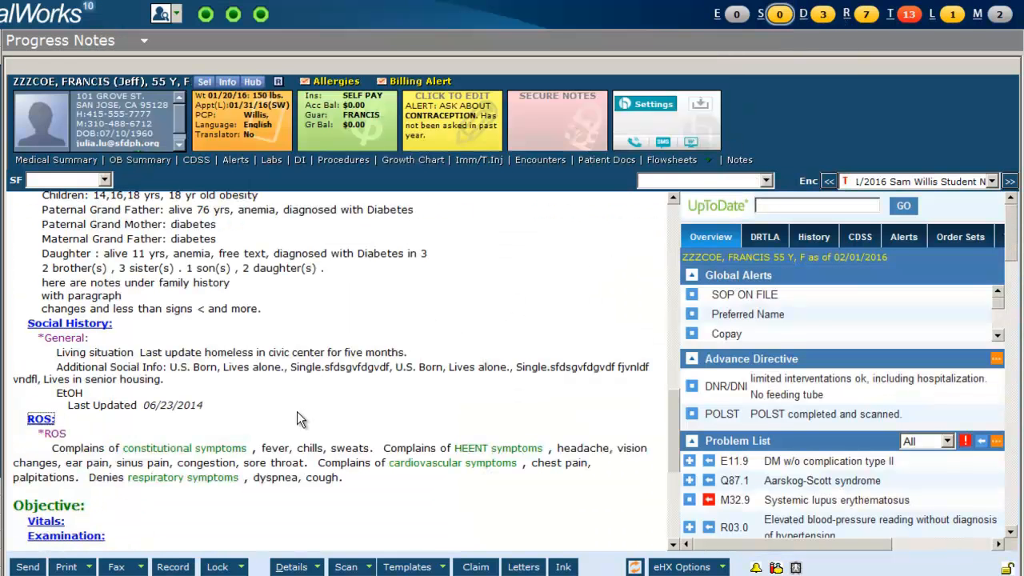
Open Examination and fill in the default AdultGenExam observations for skin, head, eyes, ears, nose and neck/thyroid
scroll(297, 411, "down", 1)
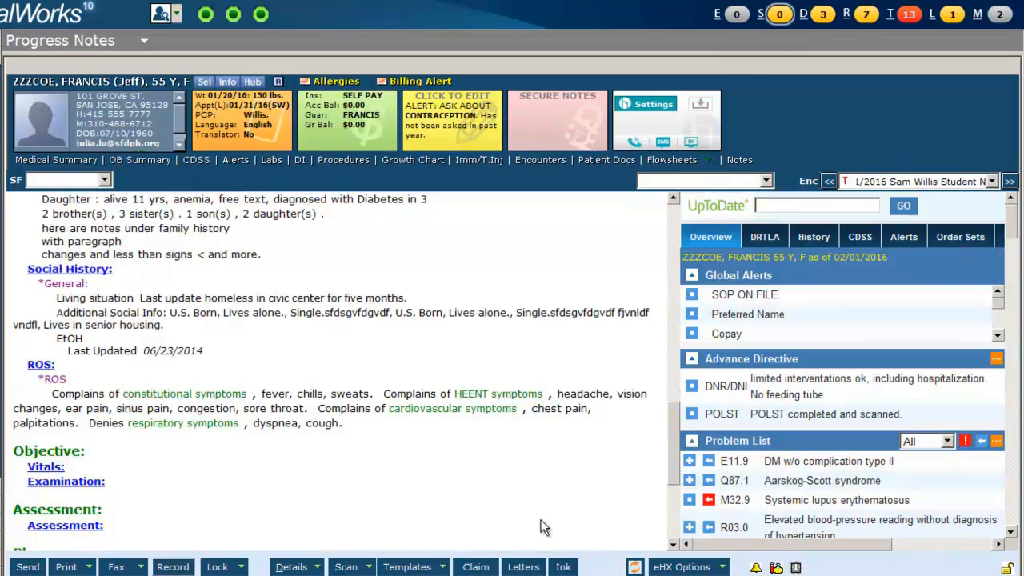
scroll(892, 518, "down", 1)
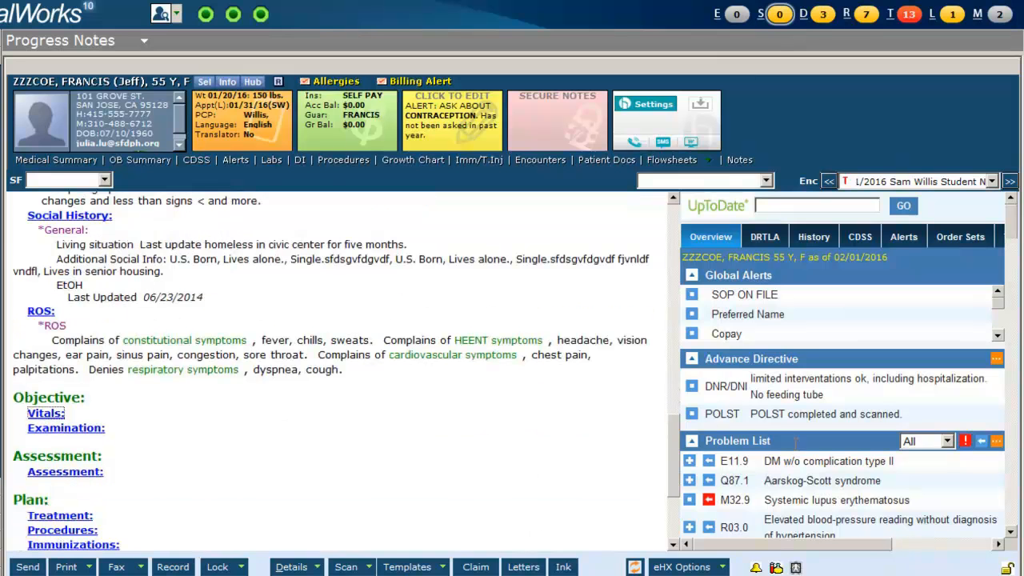
left_click(90, 432)
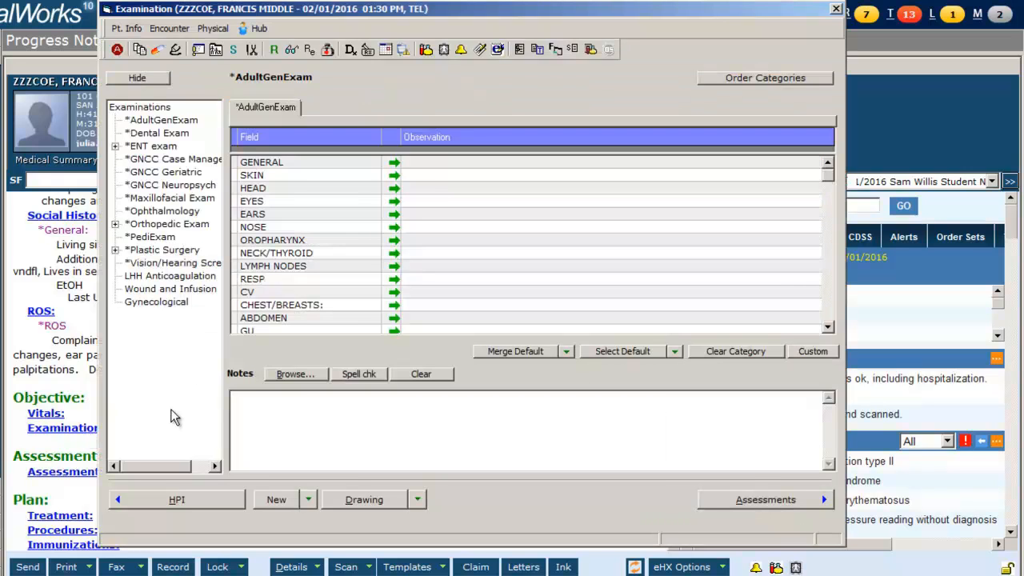
left_click(394, 175)
left_click(395, 188)
left_click(394, 201)
left_click(394, 214)
left_click(395, 227)
left_click(394, 253)
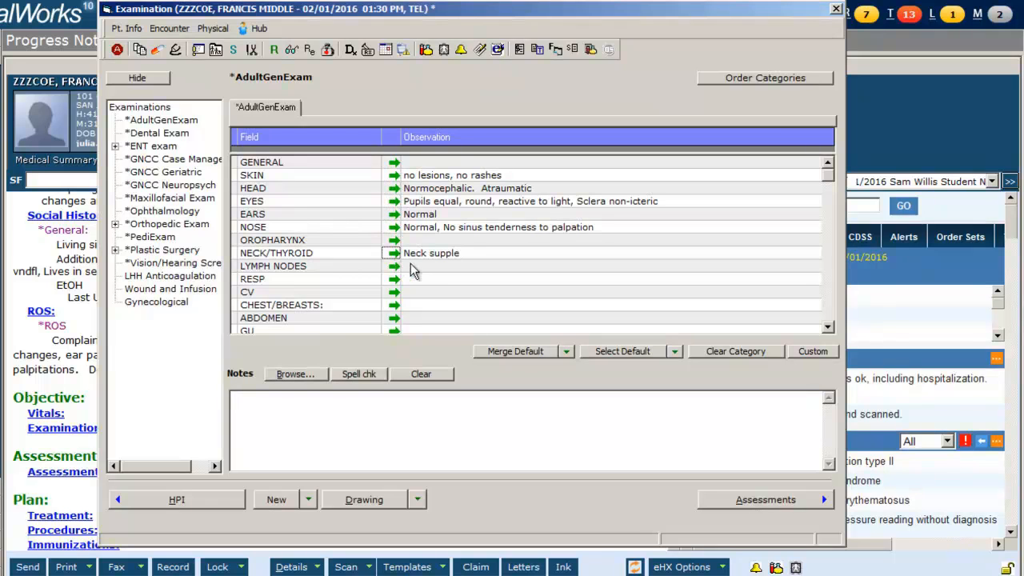
Append JAUNDICE to the SKIN observation in the examination notes and close Examination
double_click(458, 176)
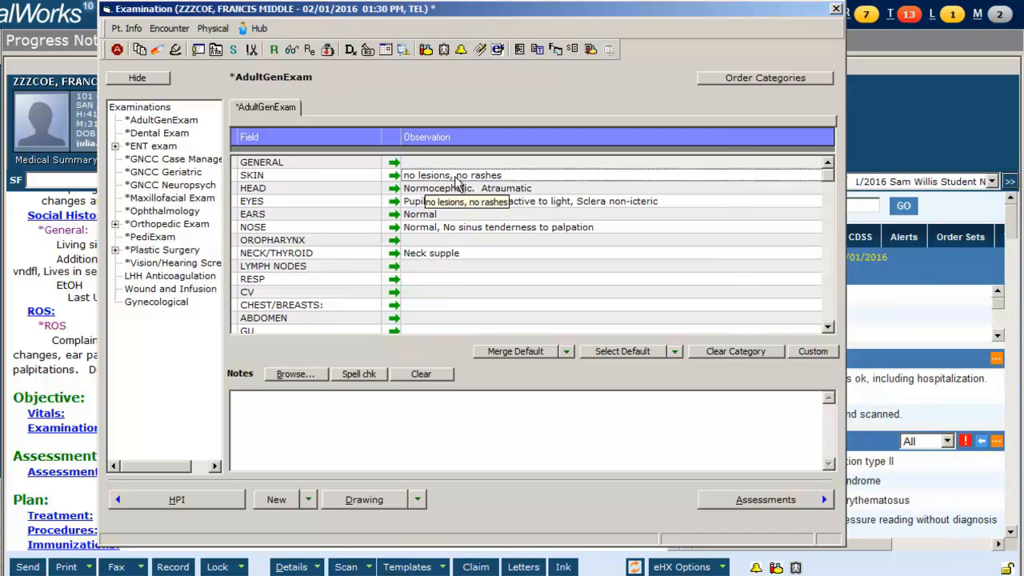
left_click(483, 189)
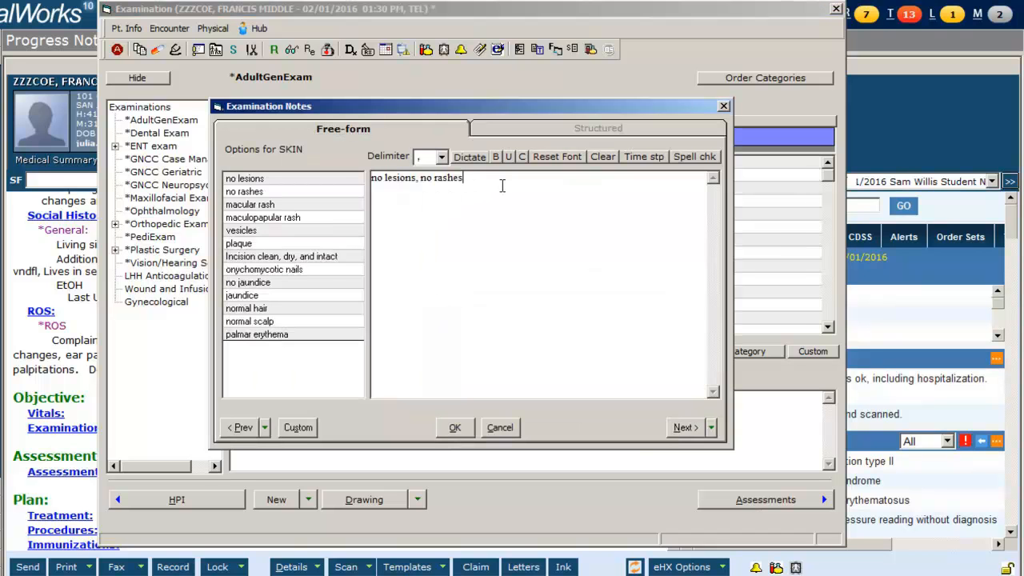
type("JAUNDICE")
left_click(456, 430)
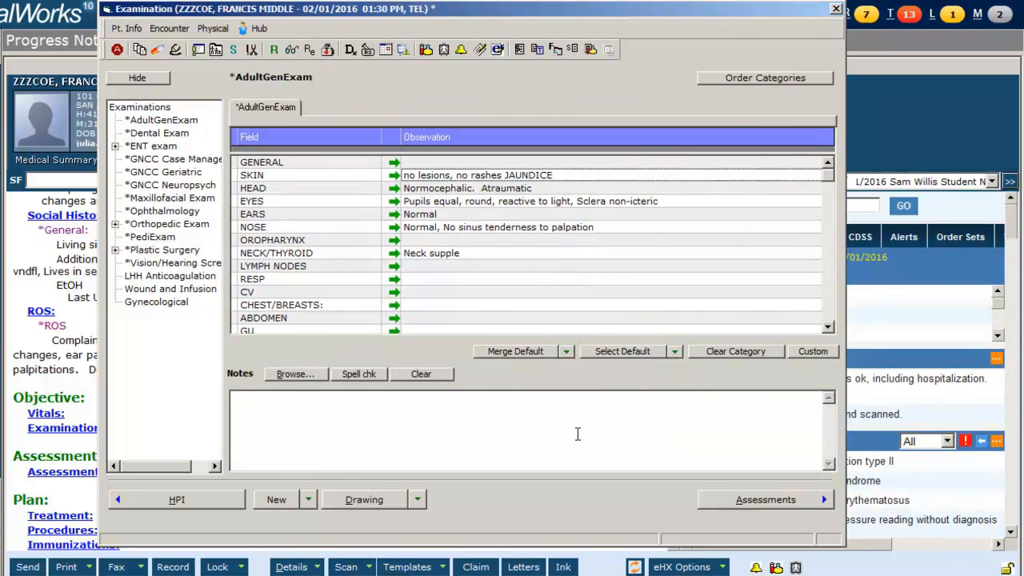
left_click(836, 9)
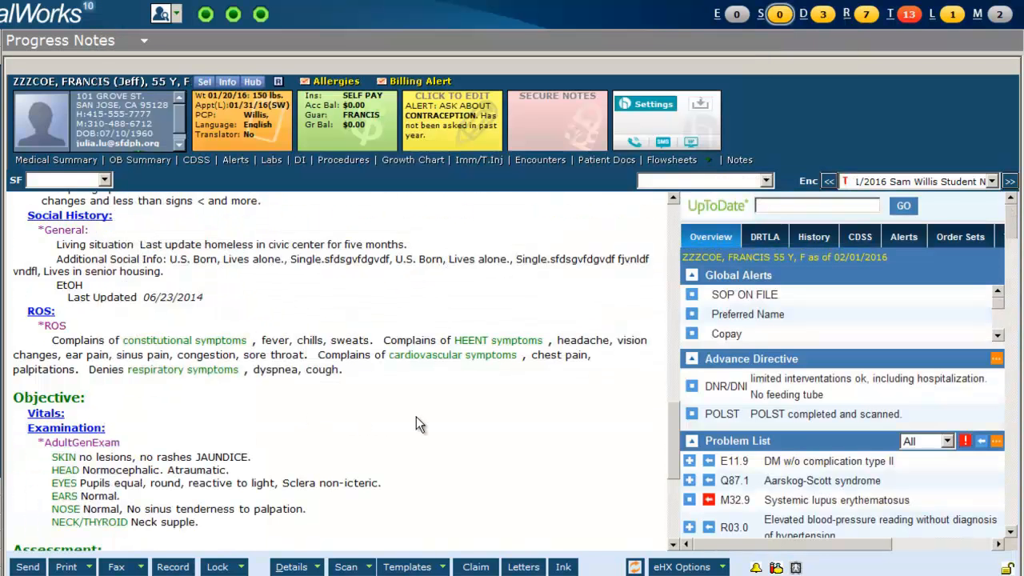
Open Assessments and add Hyperlipidemia from Previous Assessments and Essential (primary) hypertension from the Problem List
scroll(416, 416, "down", 3)
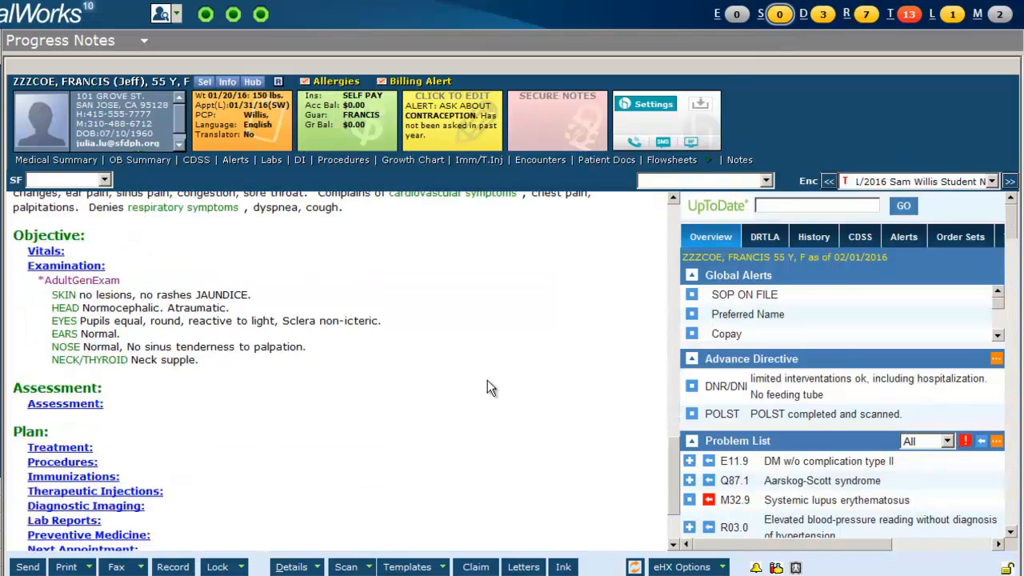
left_click(88, 404)
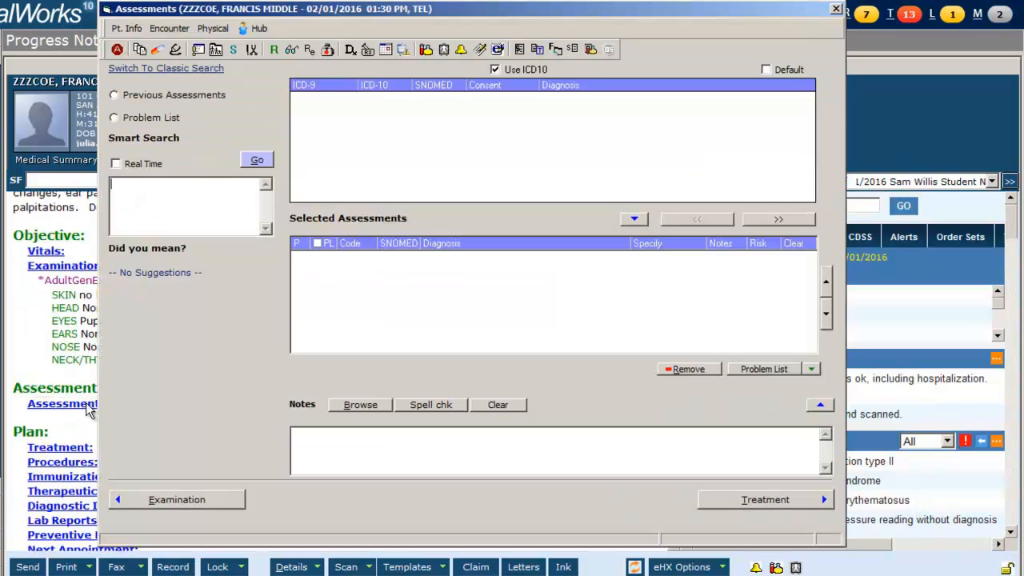
left_click(115, 96)
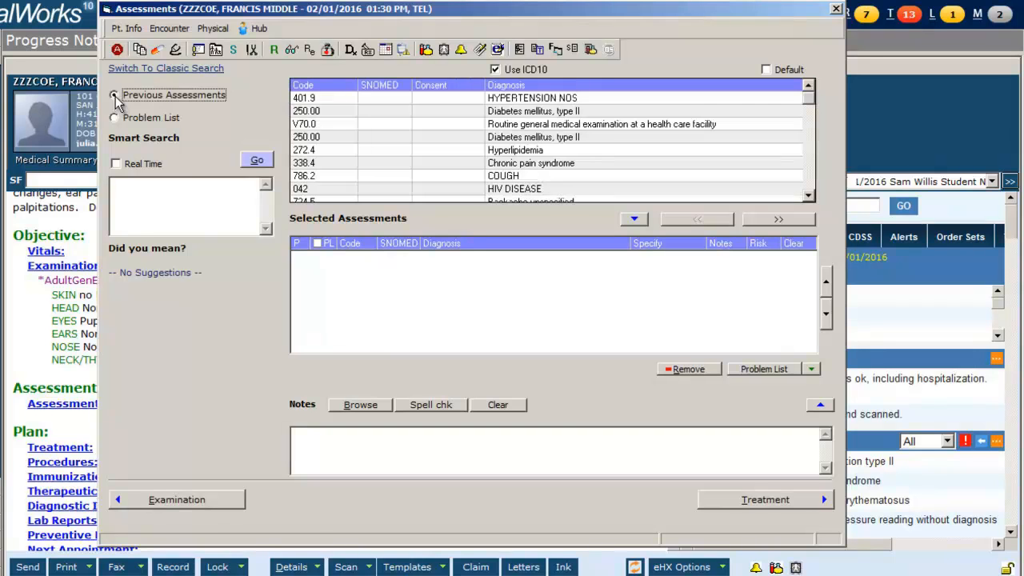
left_click(545, 138)
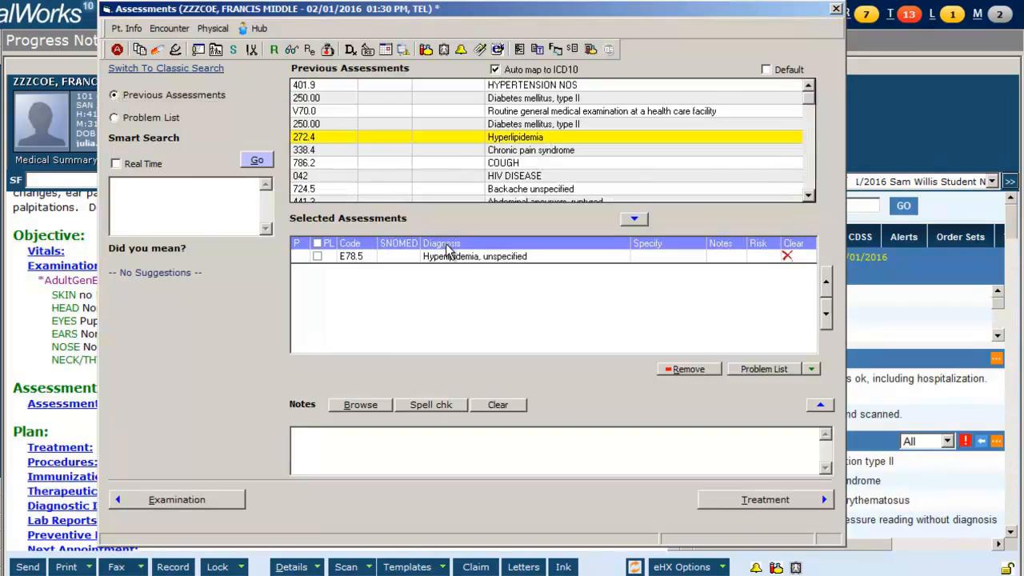
left_click(129, 126)
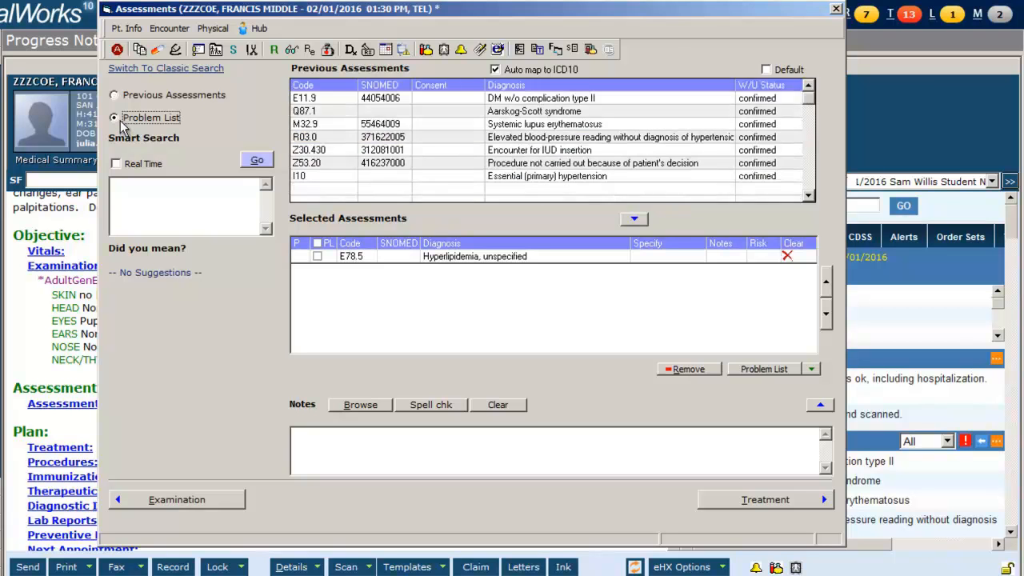
left_click(530, 164)
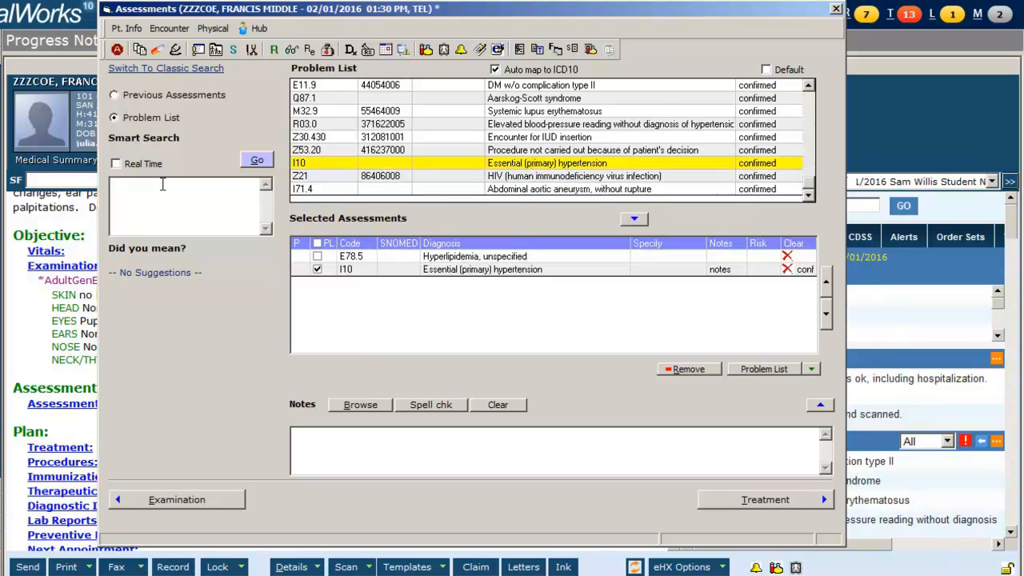
Search for diabetes with Smart Search and add Diabetes (E11.9) to the selected assessments
type("diabetes")
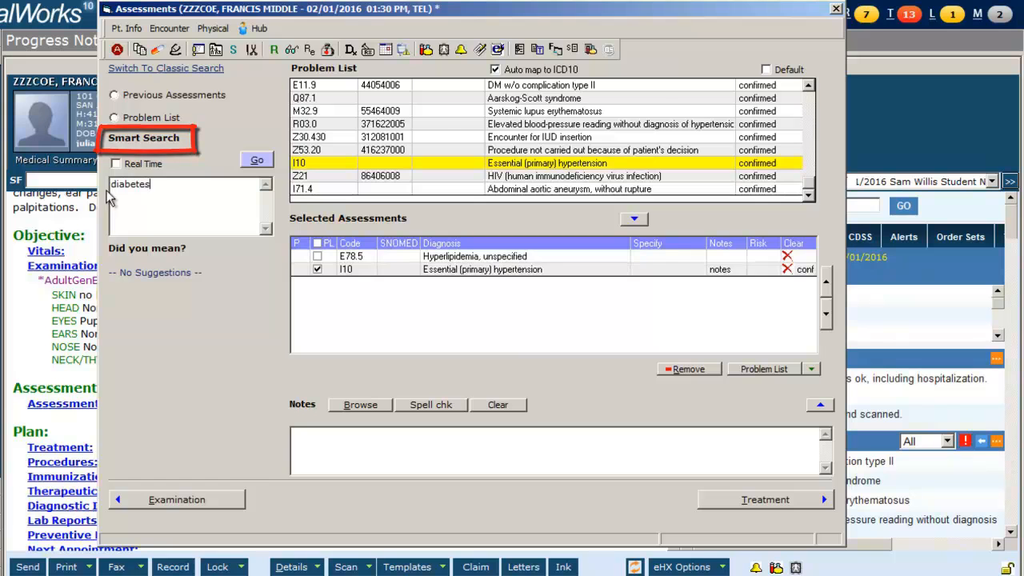
left_click(255, 161)
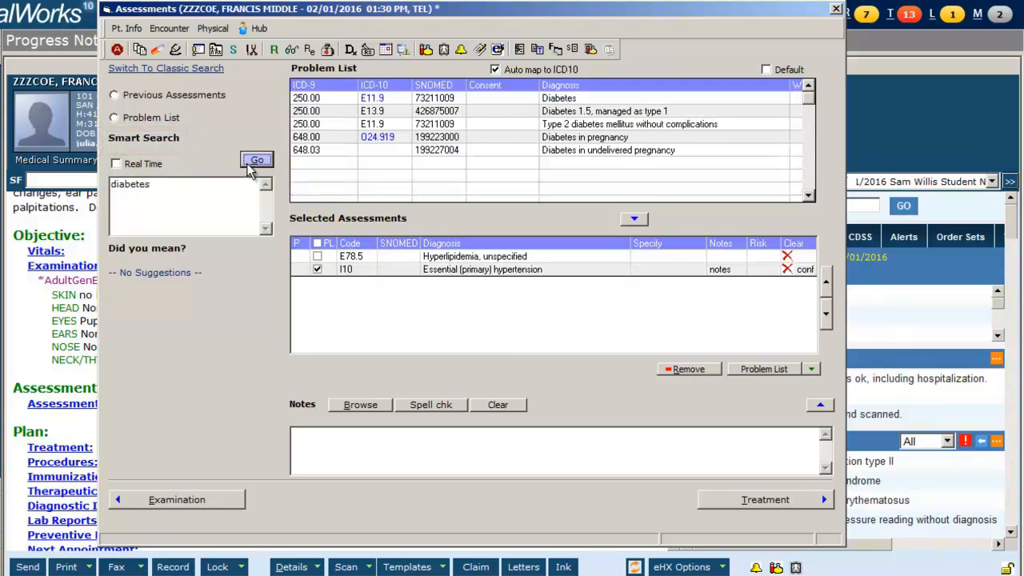
double_click(514, 99)
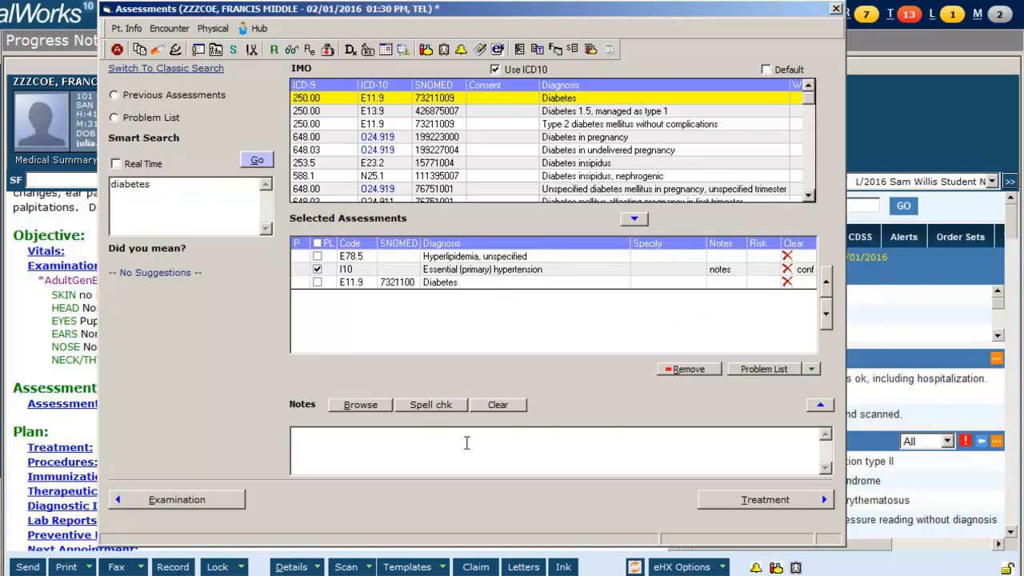
Enter ASSESSMENT & PLAN in the assessment notes and close Assessments
left_click(420, 441)
type("ASSESSMENT & PLAN")
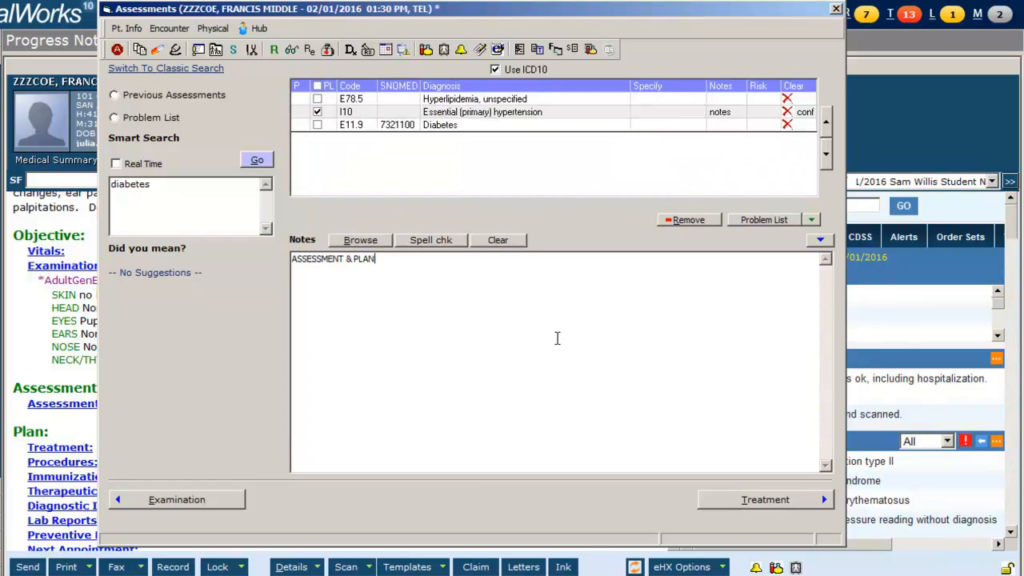
left_click(836, 8)
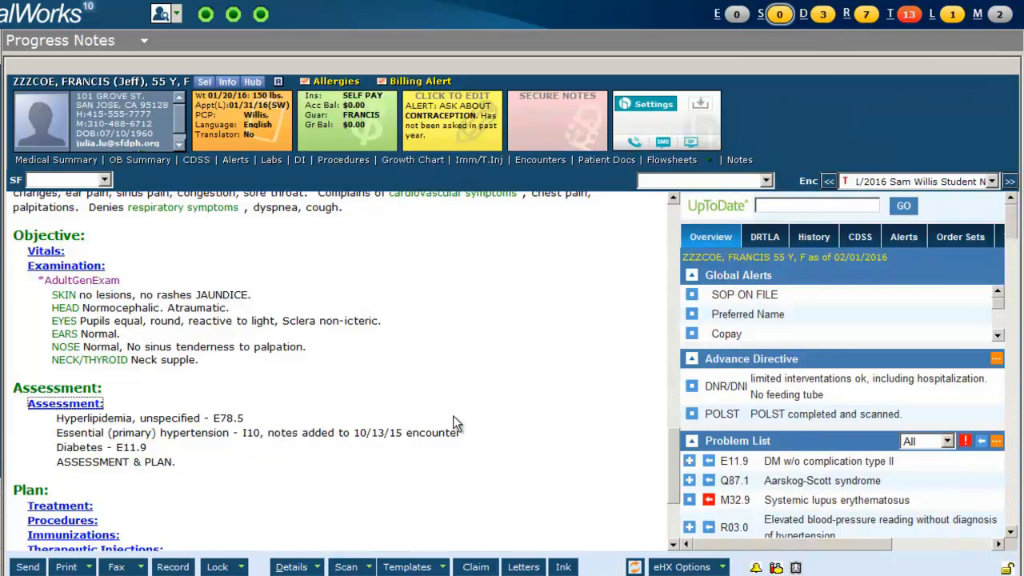
Open the Telephone Encounter from the progress note's header and add the *Student keyword text as an Action Taken note
scroll(453, 424, "up", 4)
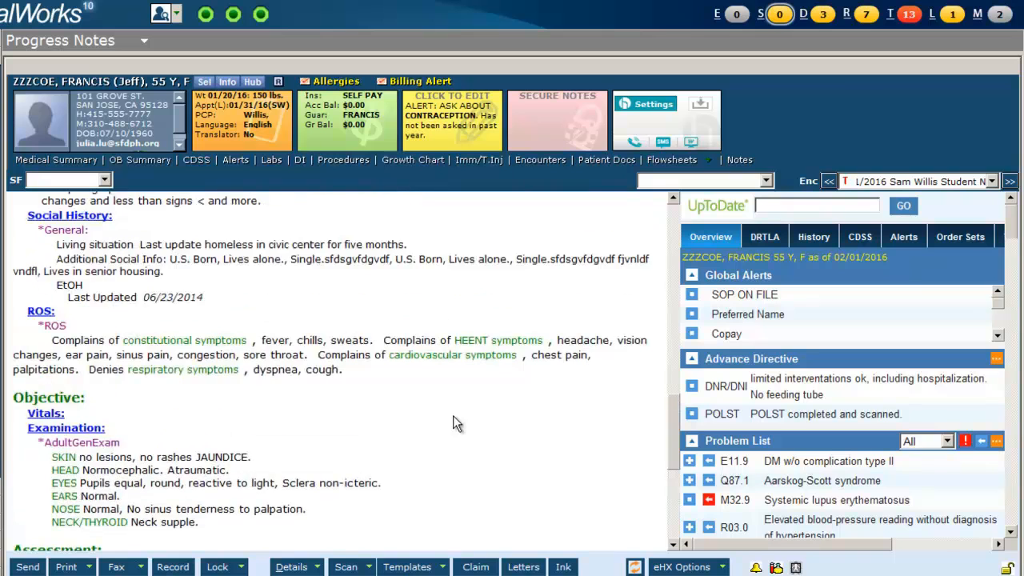
scroll(453, 423, "up", 12)
scroll(453, 424, "up", 10)
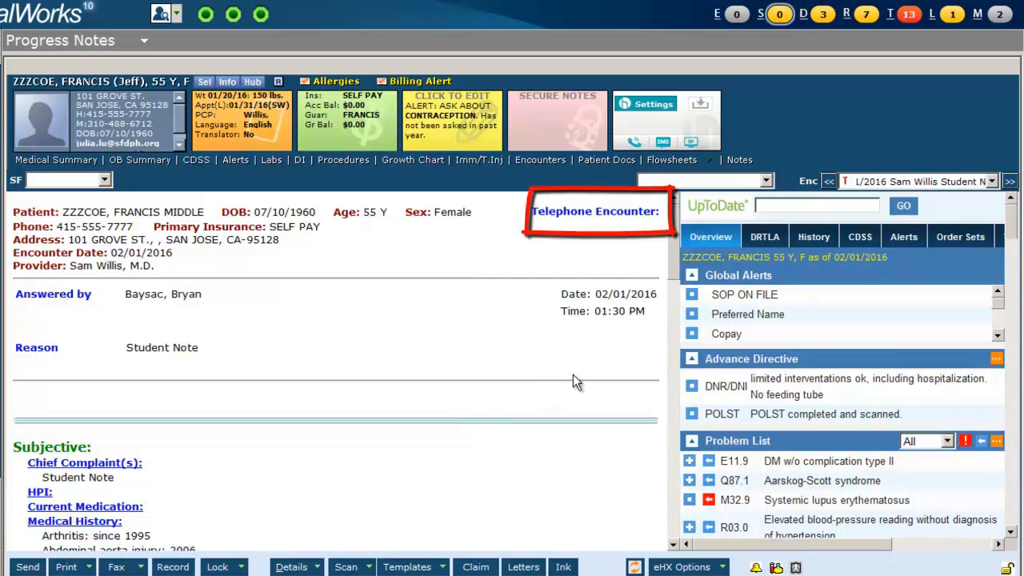
left_click(585, 210)
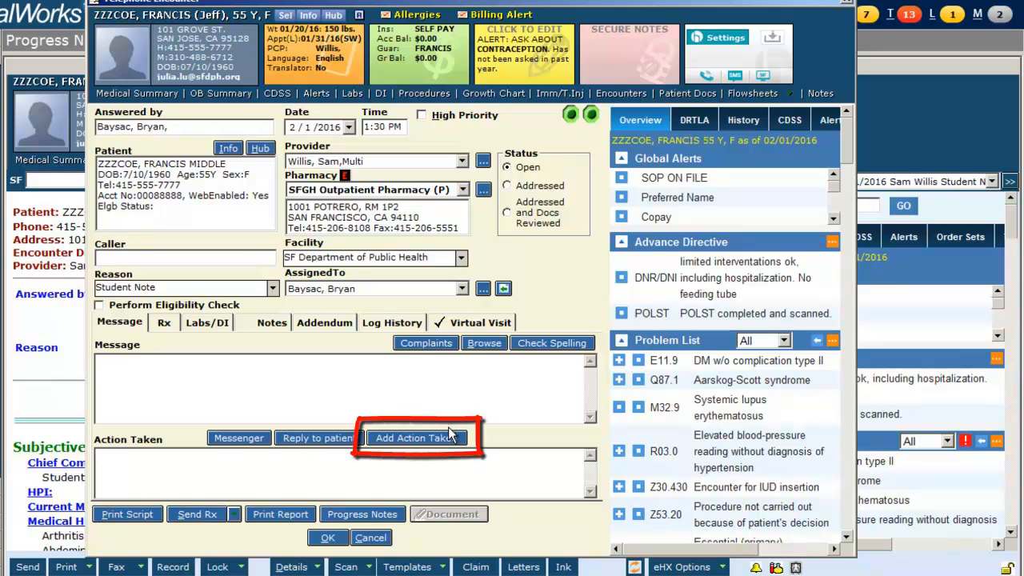
left_click(412, 442)
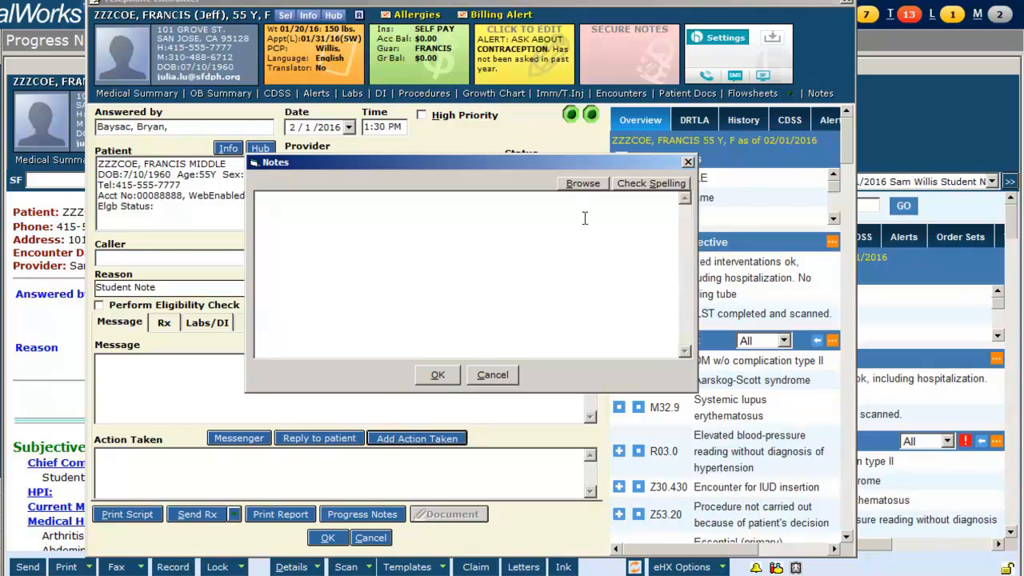
left_click(584, 183)
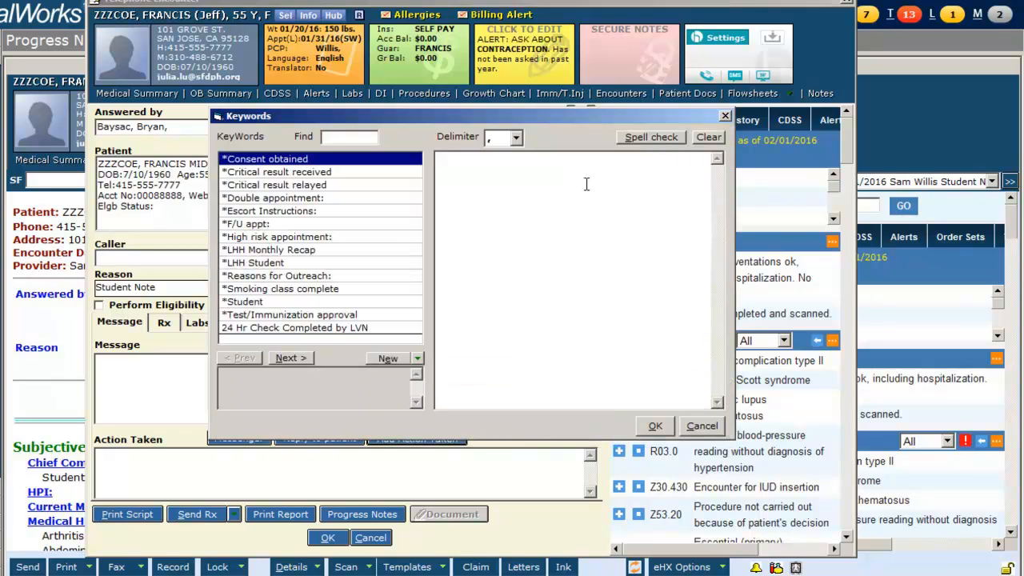
left_click(308, 302)
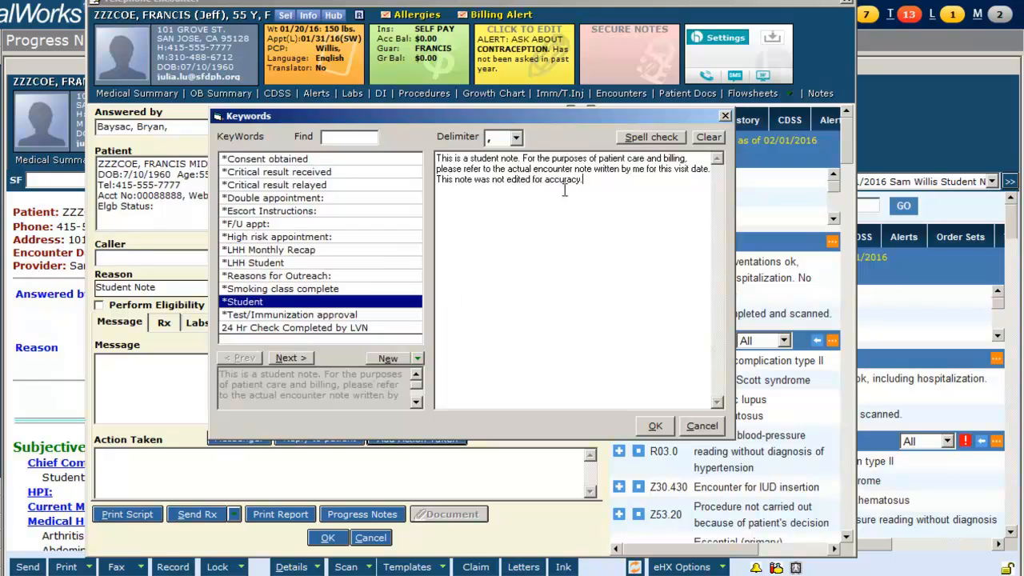
left_click_drag(592, 182, 439, 157)
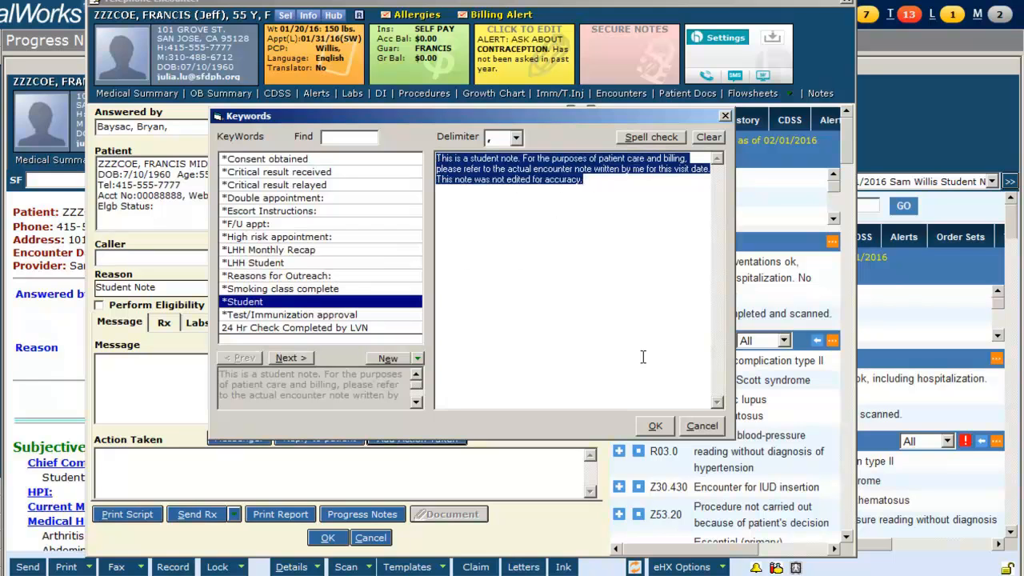
left_click(655, 428)
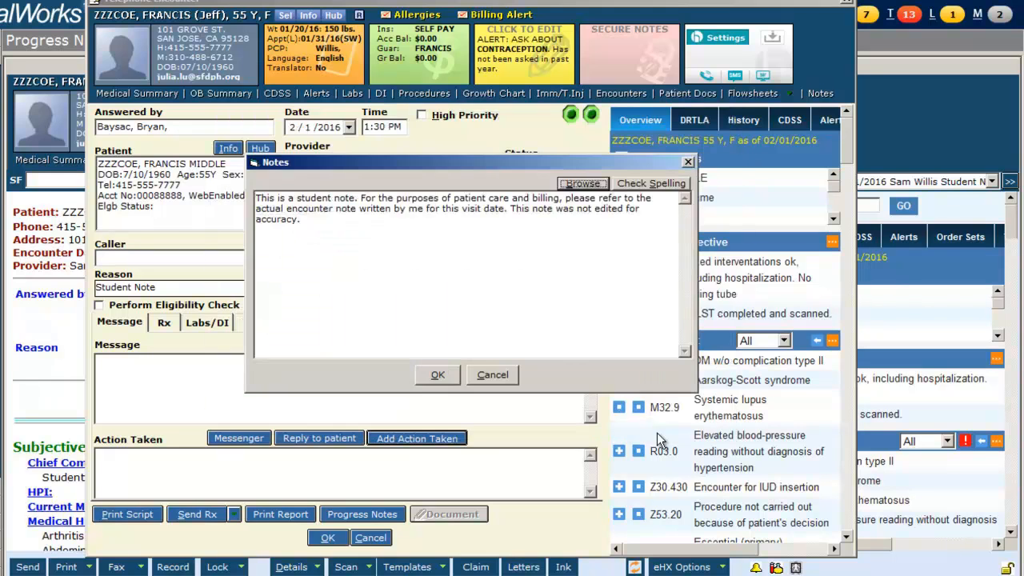
left_click(437, 374)
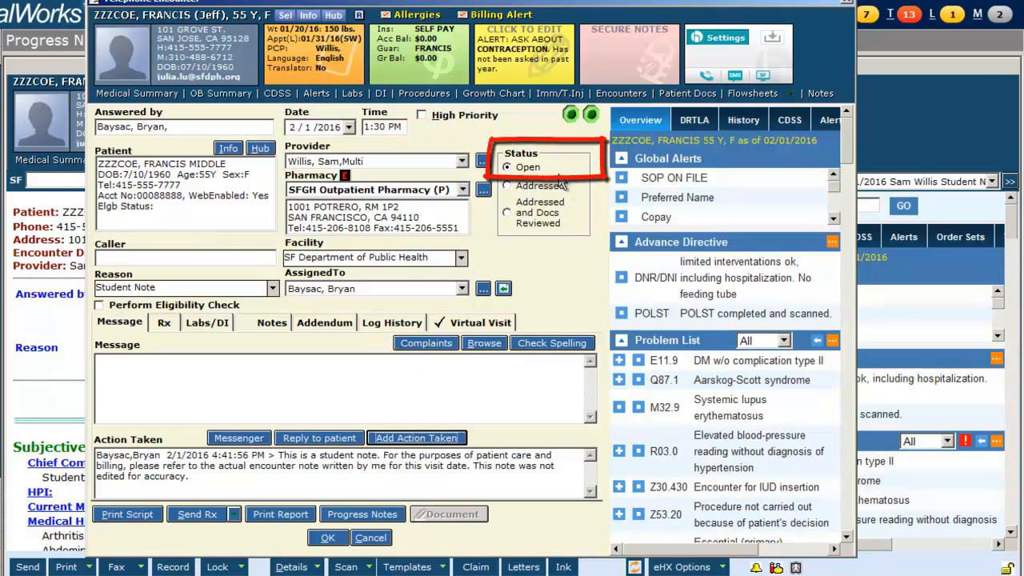
left_click(463, 290)
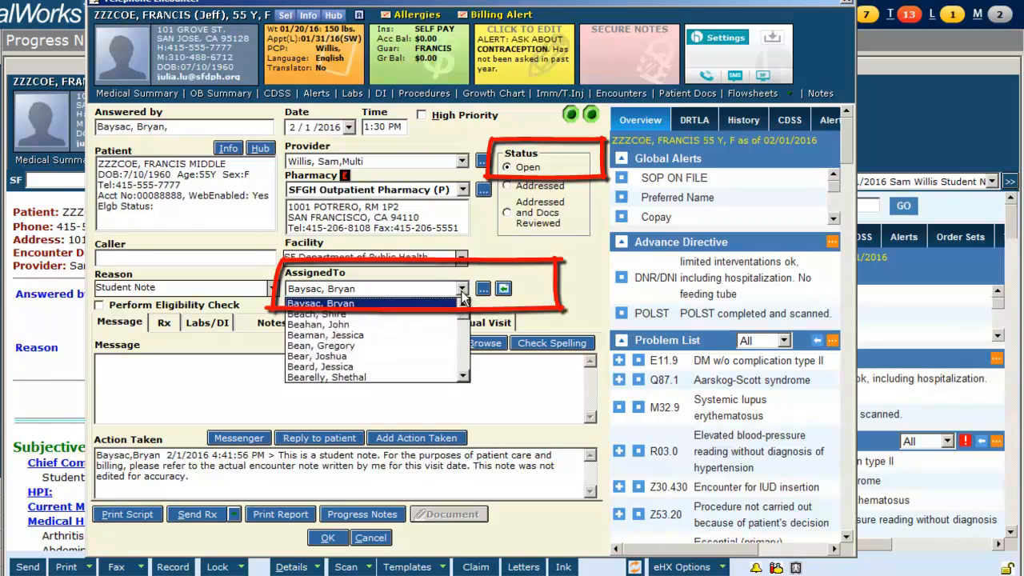
left_click(463, 290)
left_click(485, 291)
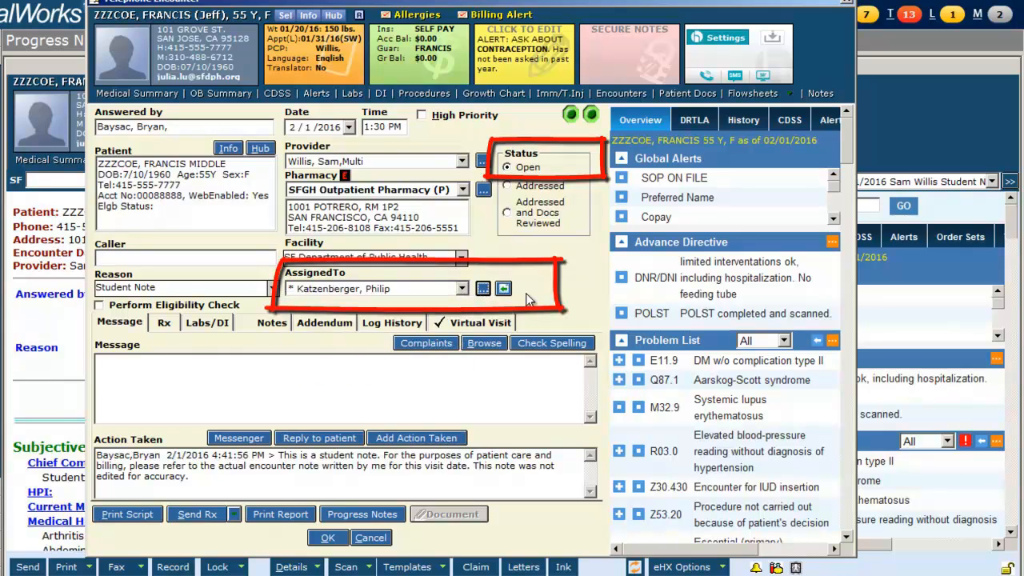
left_click(464, 289)
left_click(464, 293)
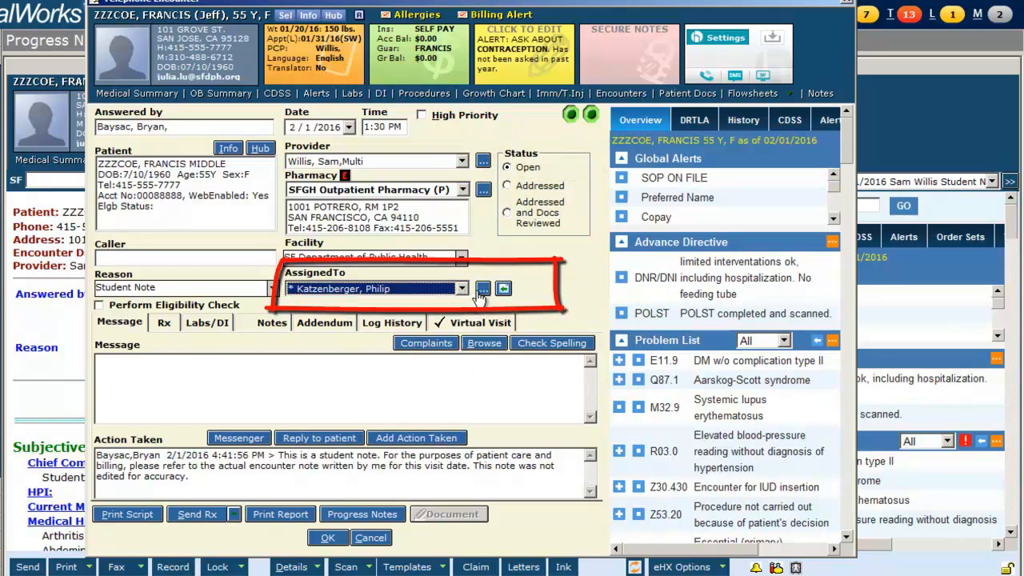
Look up the encounter's provider by surname in the staff list, assign the telephone encounter to that provider and save it
left_click(483, 290)
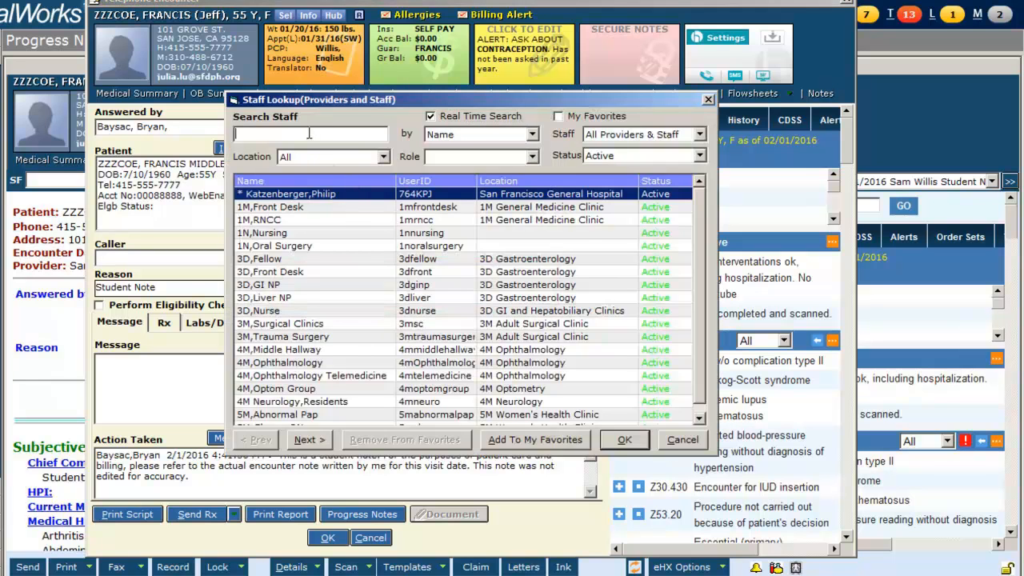
type("willis")
left_click(322, 208)
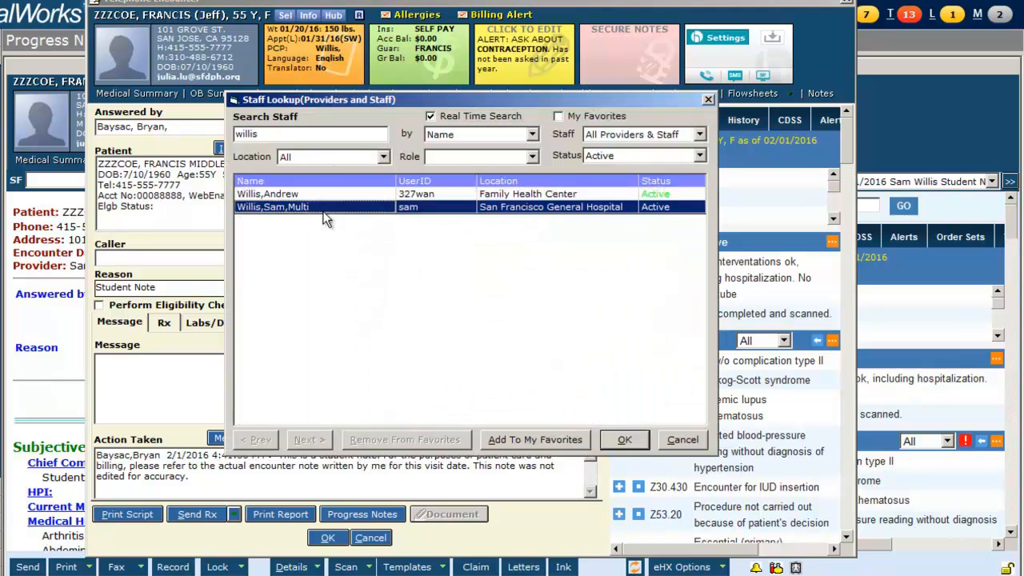
left_click(623, 440)
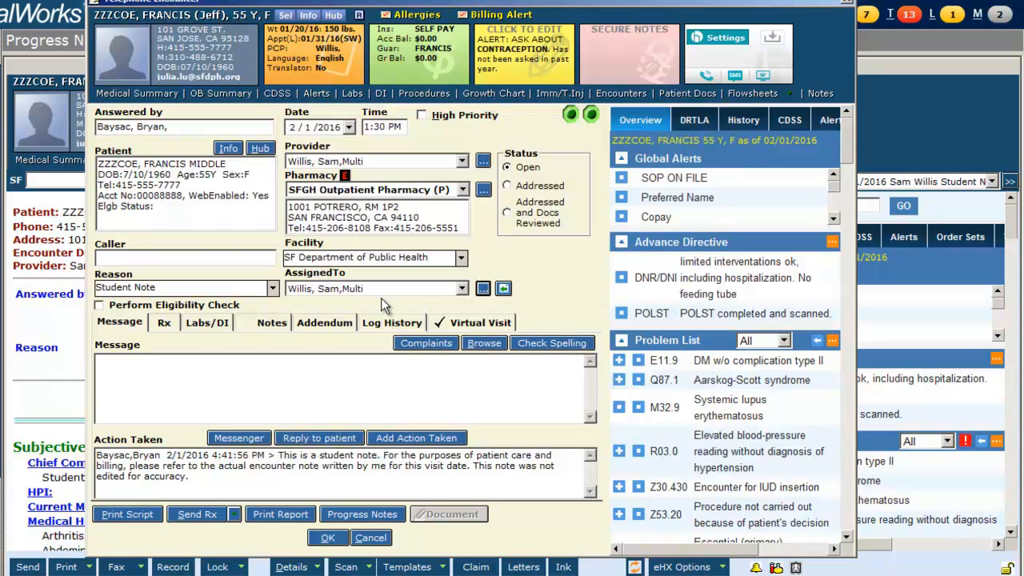
left_click(336, 538)
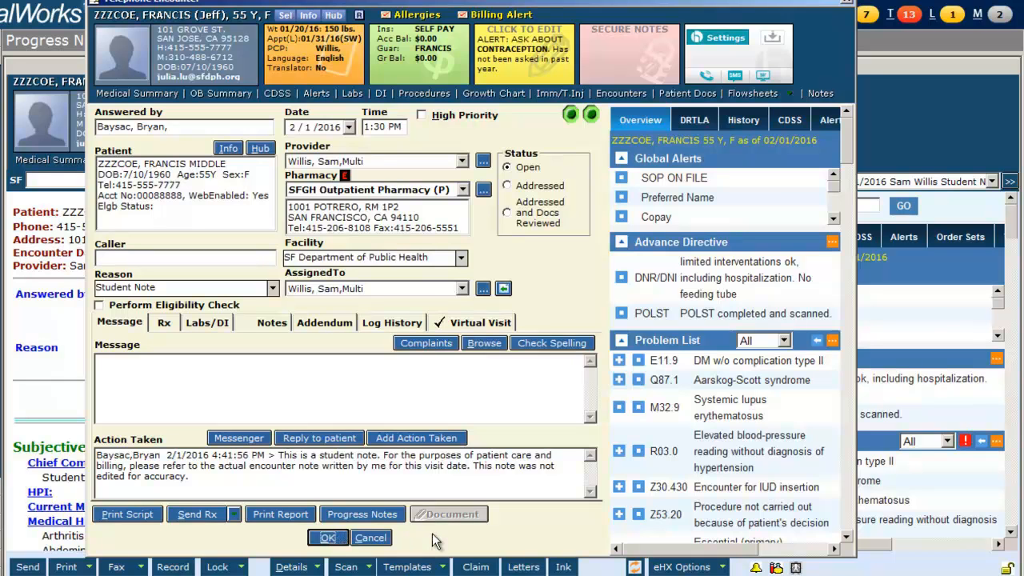